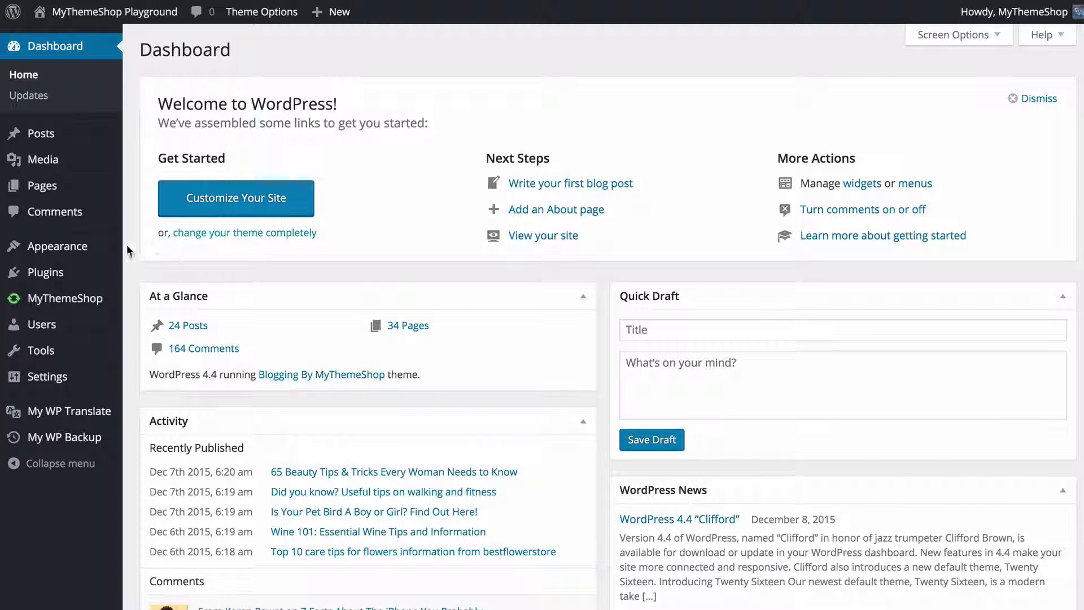
Bring up the Appearance flyout submenu from the admin sidebar on the Dashboard
mouse_move(100, 250)
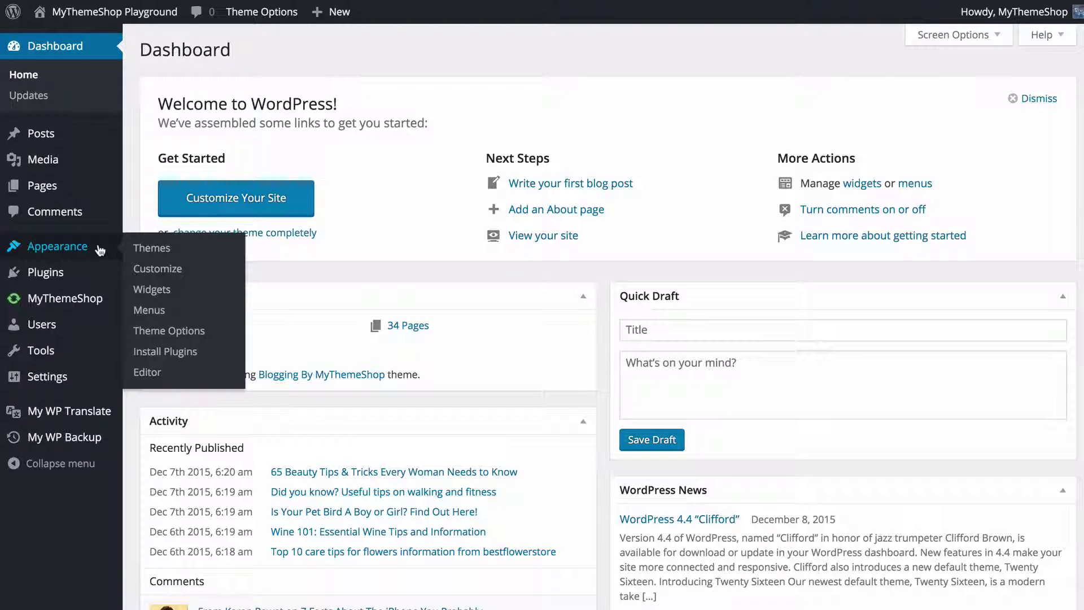
Go to Appearance > Theme Options and review the Sidebars tab, where every section uses Default
left_click(179, 332)
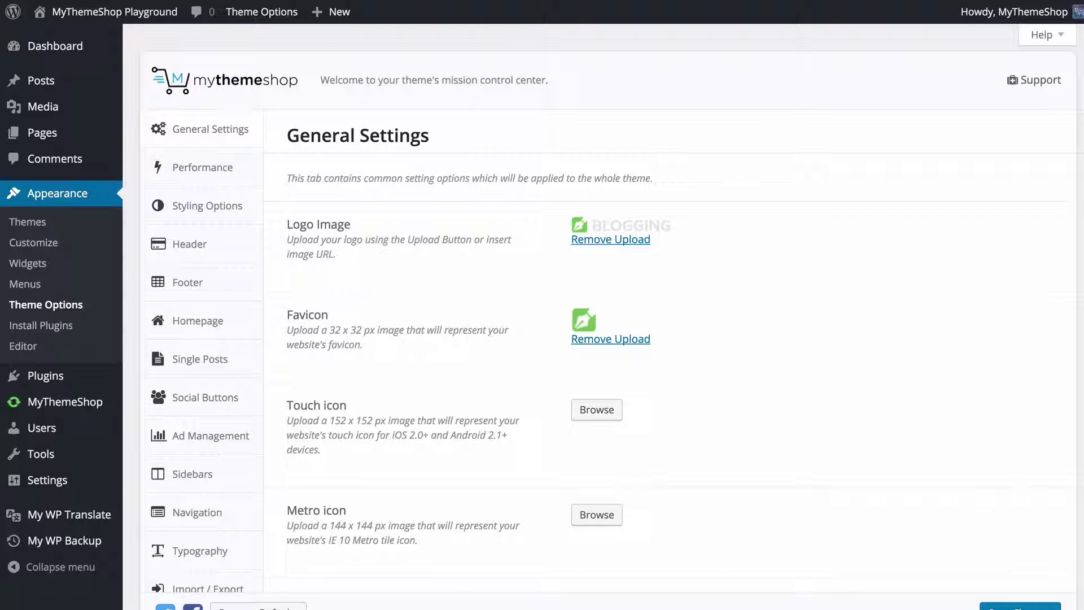
scroll(126, 279, "down", 3)
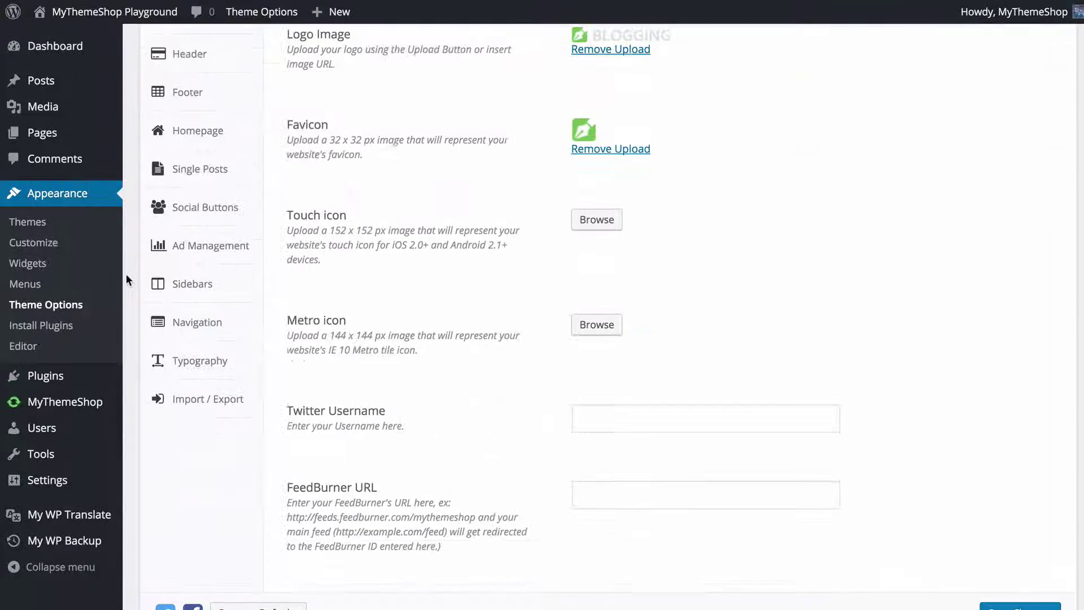
left_click(193, 289)
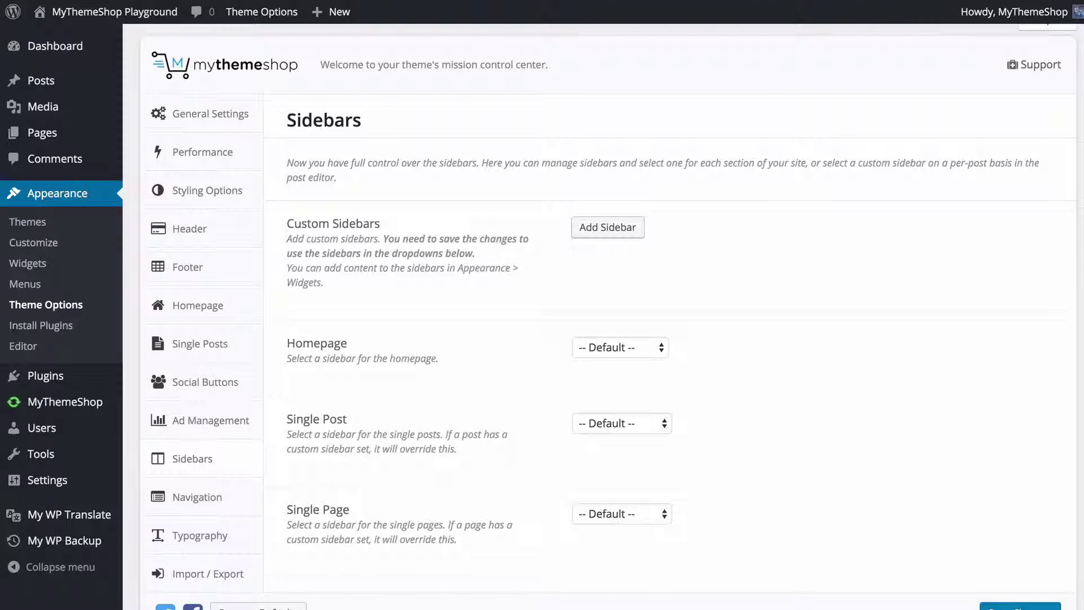
scroll(599, 316, "down", 10)
scroll(599, 316, "down", 3)
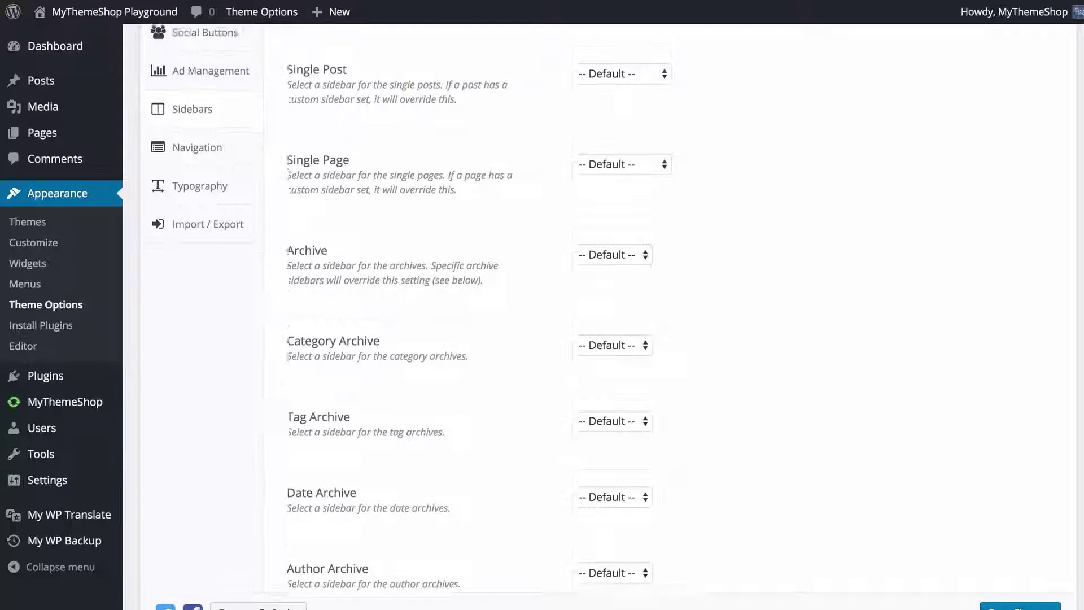
scroll(834, 225, "up", 3)
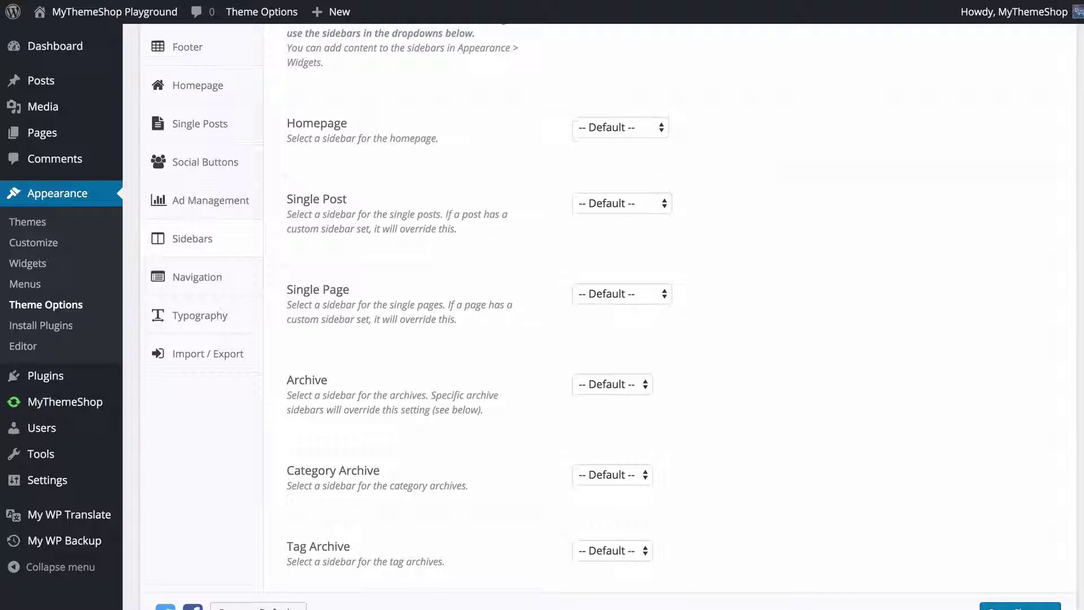
scroll(482, 221, "up", 4)
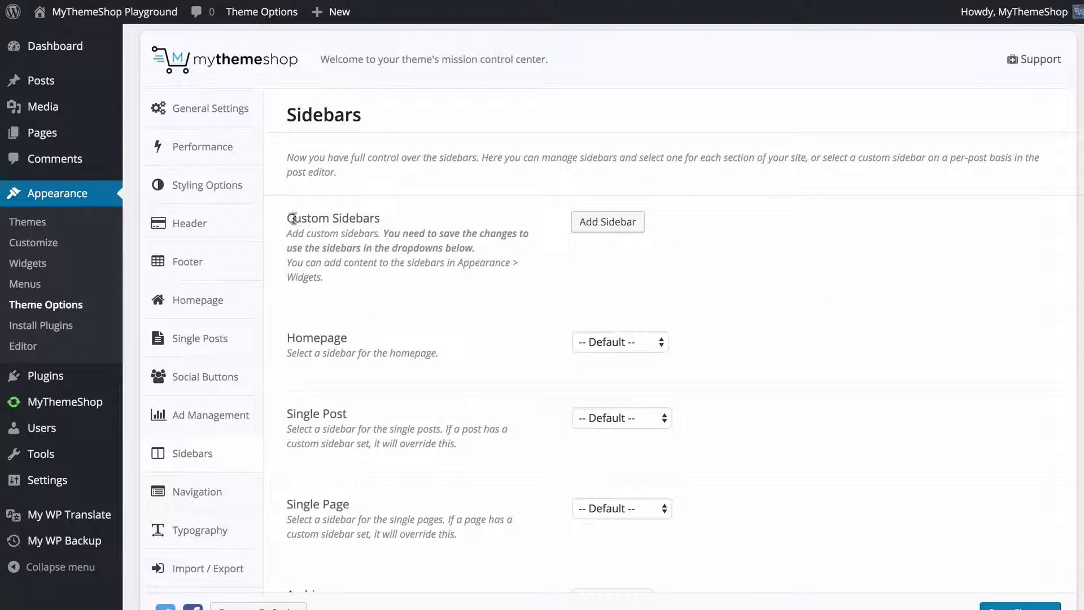
Create a custom sidebar 'Single Sidebar' with ID sidebar-single and save the theme options
left_click(616, 221)
left_click(640, 309)
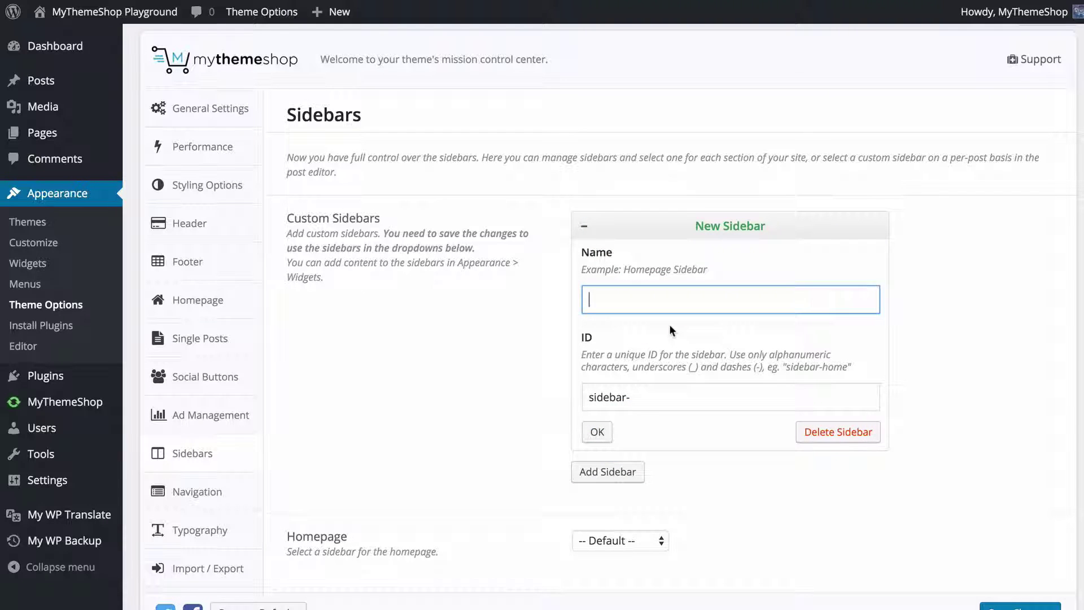
type("Single Sidebar")
key("Tab")
key("Right")
type("single")
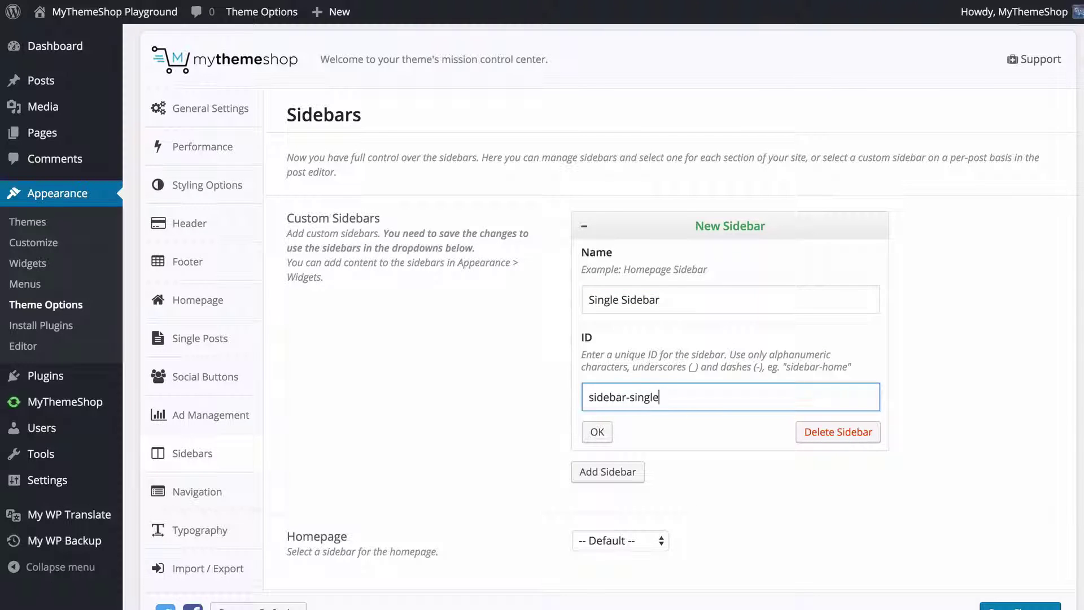
left_click(598, 432)
scroll(729, 286, "down", 1)
left_click(728, 284)
left_click(1001, 589)
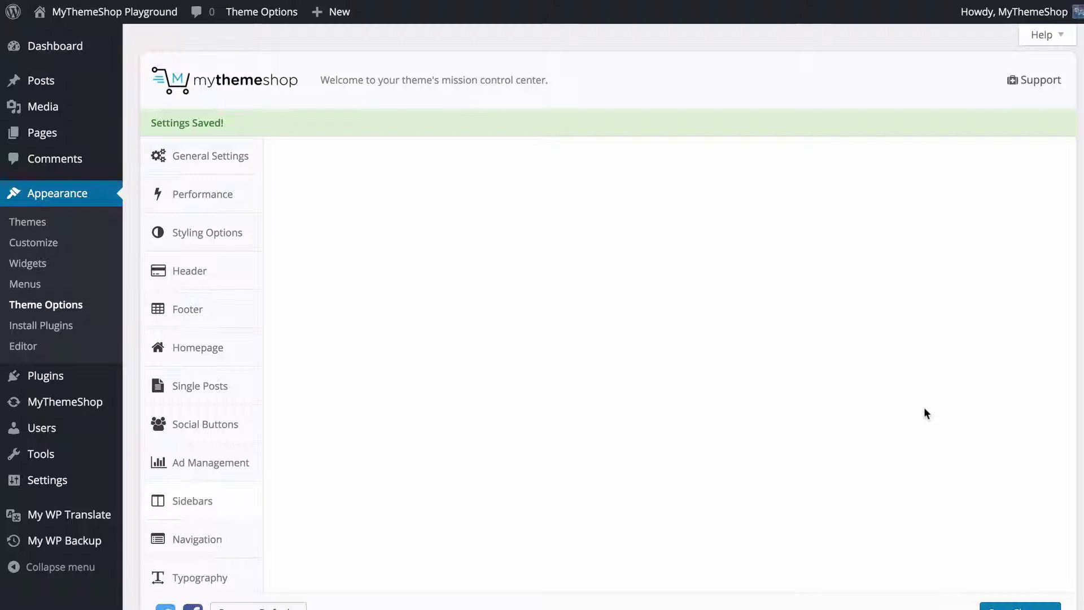
Assign Home Sidebar to the Homepage section
scroll(892, 395, "down", 2)
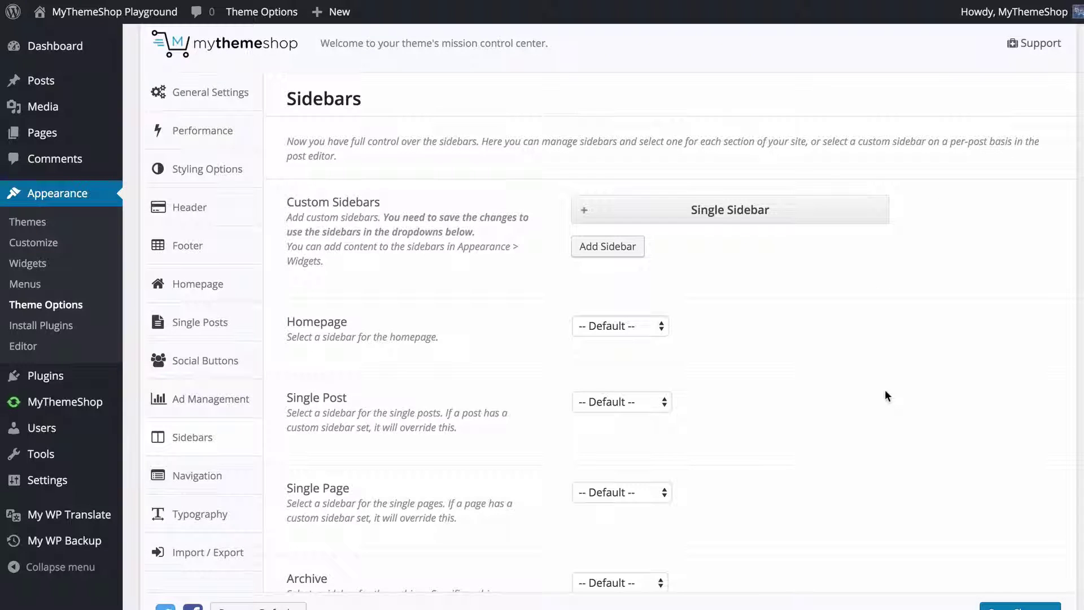
left_click(652, 332)
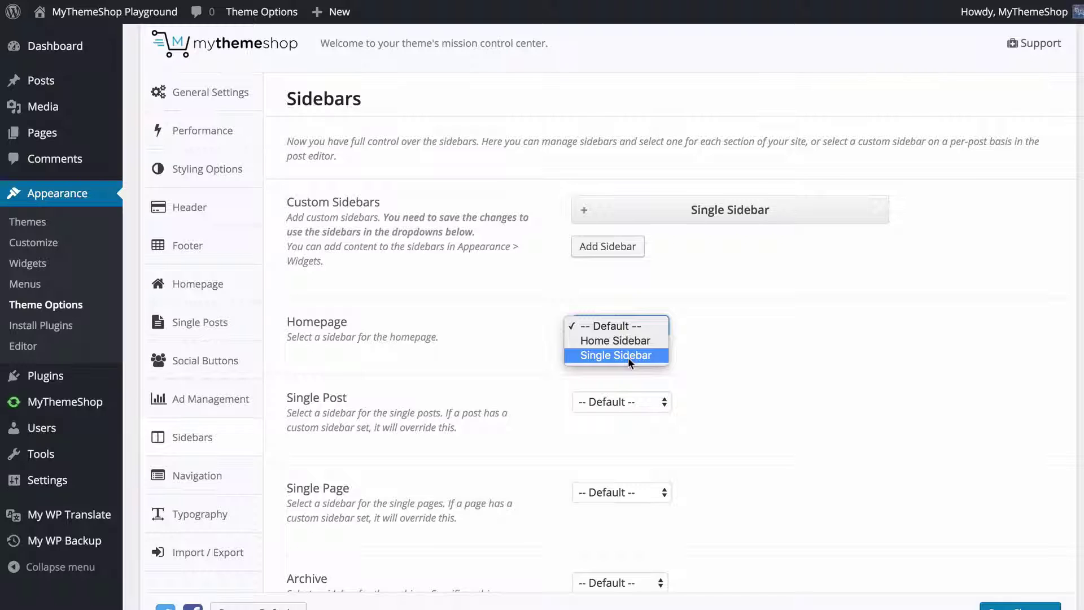
left_click(715, 347)
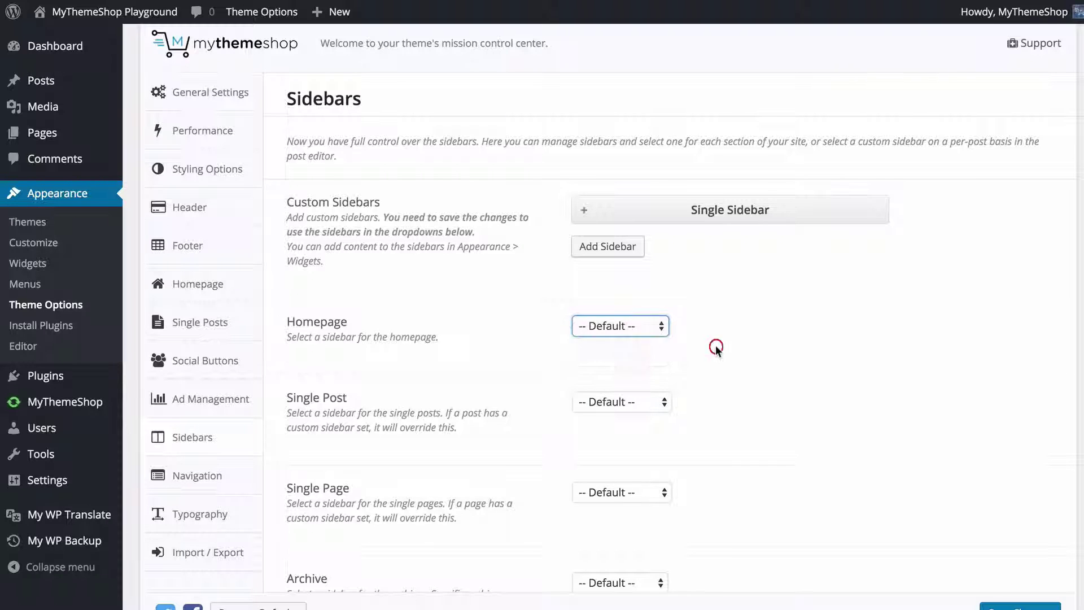
left_click(660, 327)
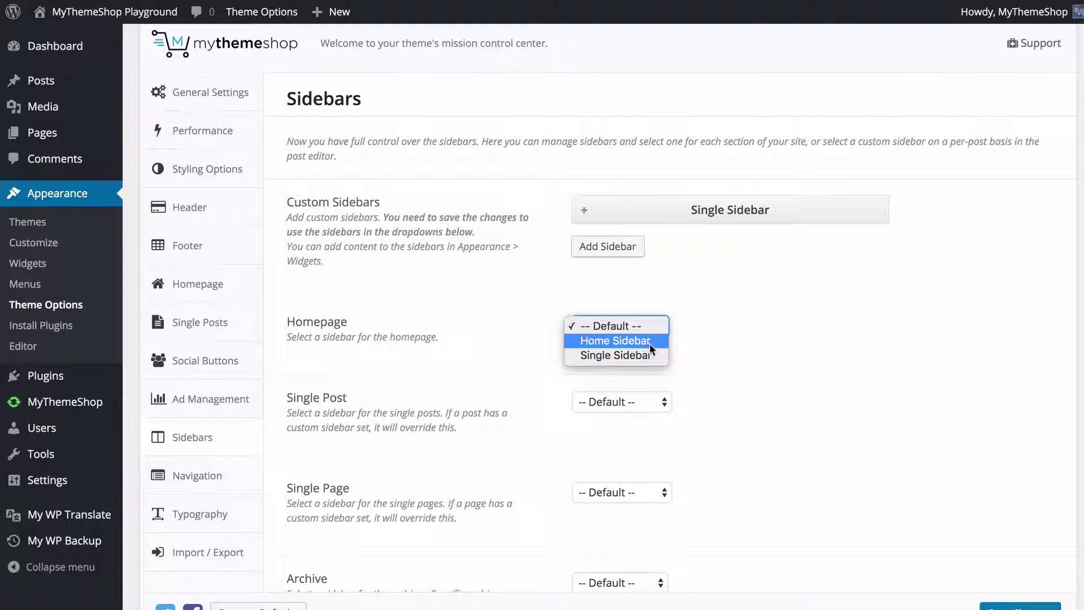
left_click(650, 344)
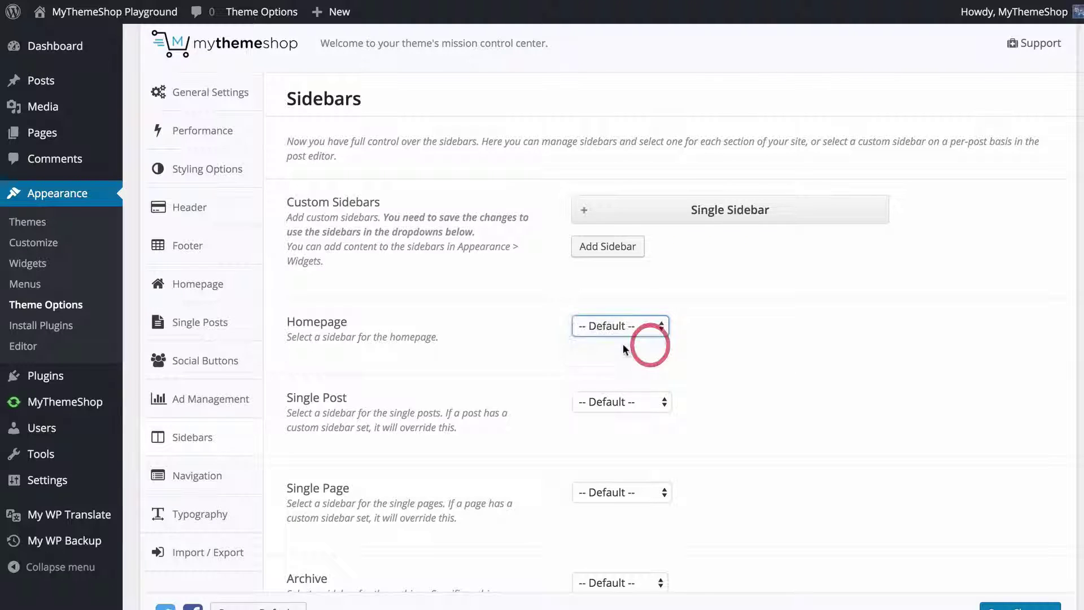
left_click(546, 327)
Set Single Post, Single Page and Archive to Single Sidebar and save the settings
scroll(780, 329, "down", 1)
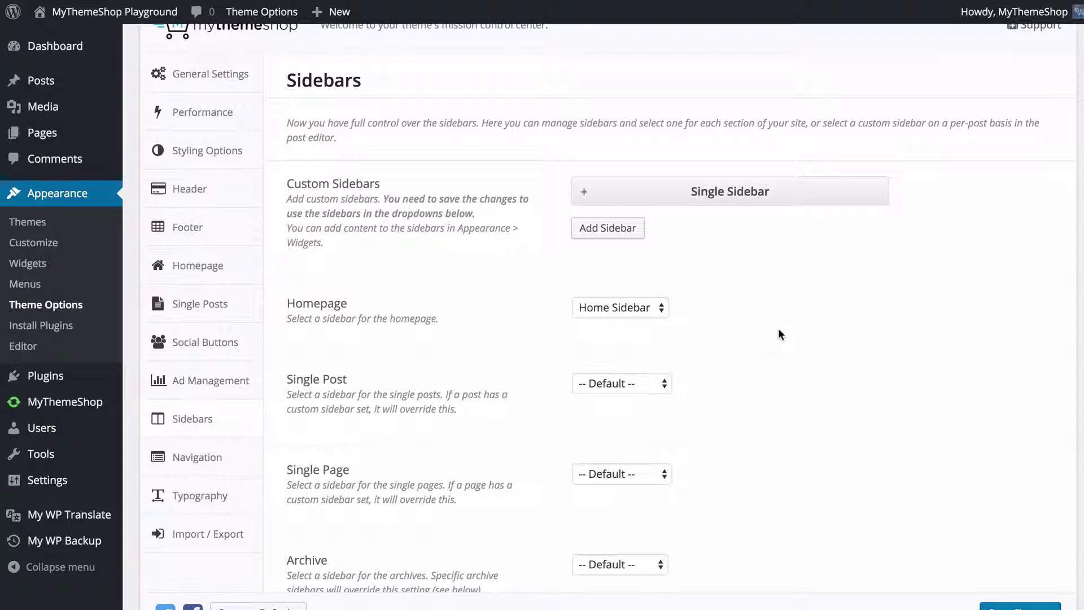
scroll(781, 330, "down", 3)
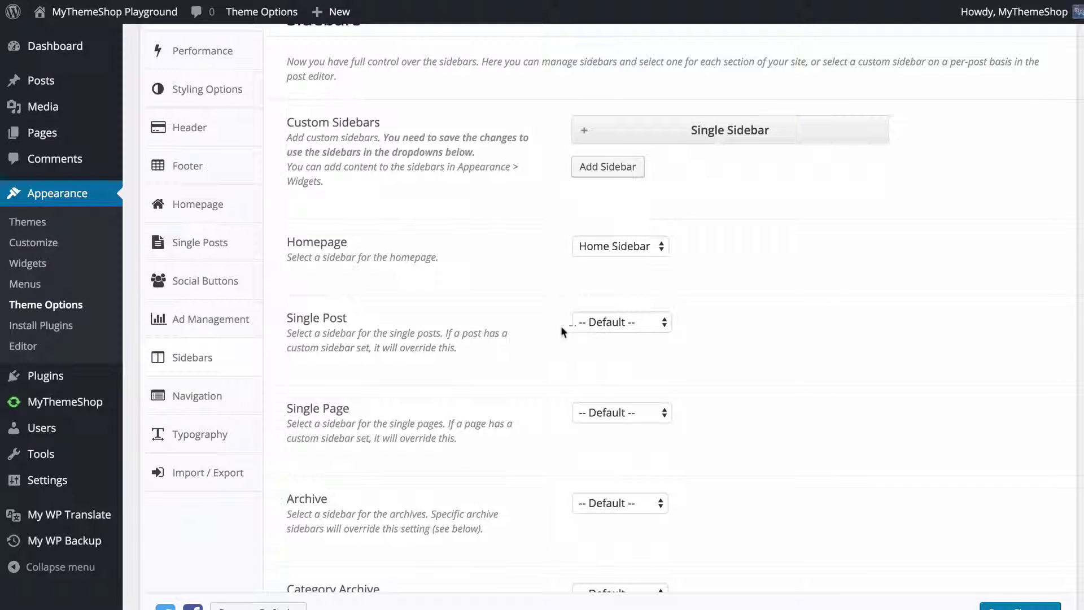
left_click(595, 327)
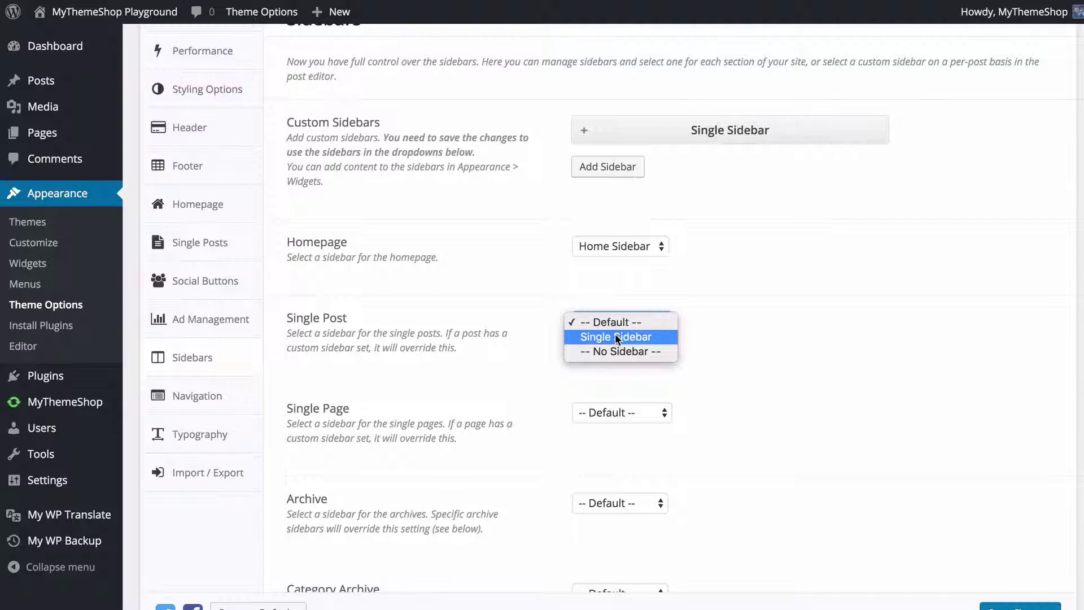
left_click(625, 334)
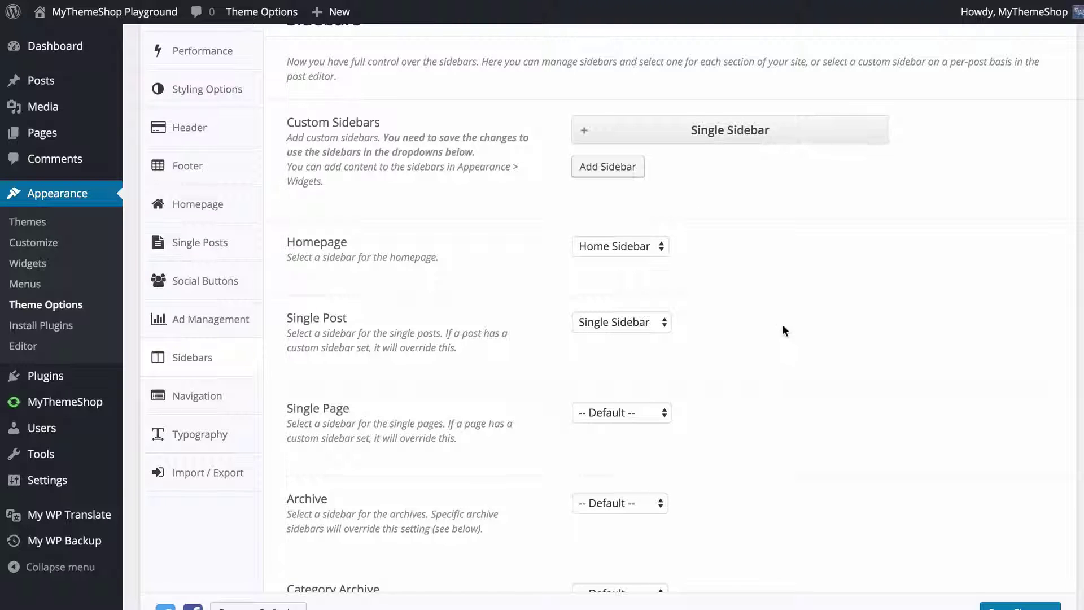
left_click(642, 418)
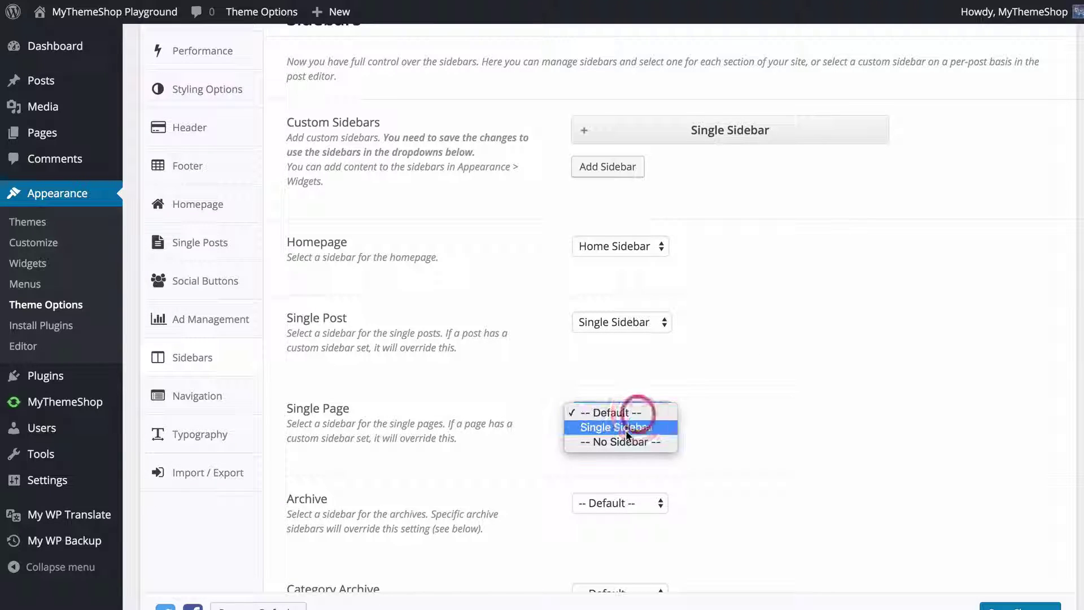
left_click(639, 427)
scroll(747, 432, "down", 3)
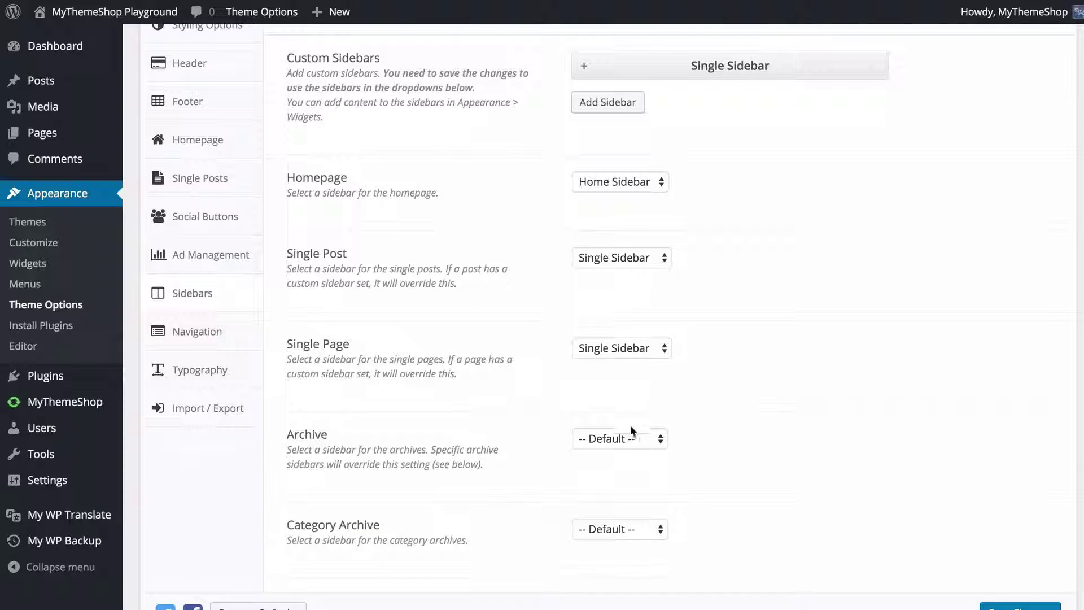
left_click(625, 438)
left_click(627, 452)
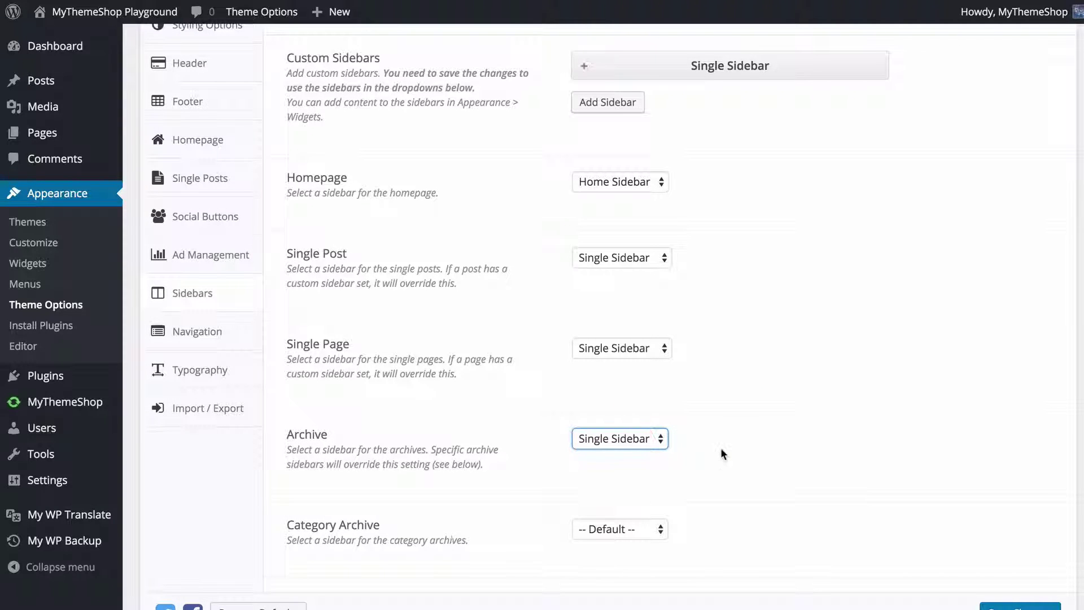
scroll(724, 450, "up", 5)
left_click(1003, 598)
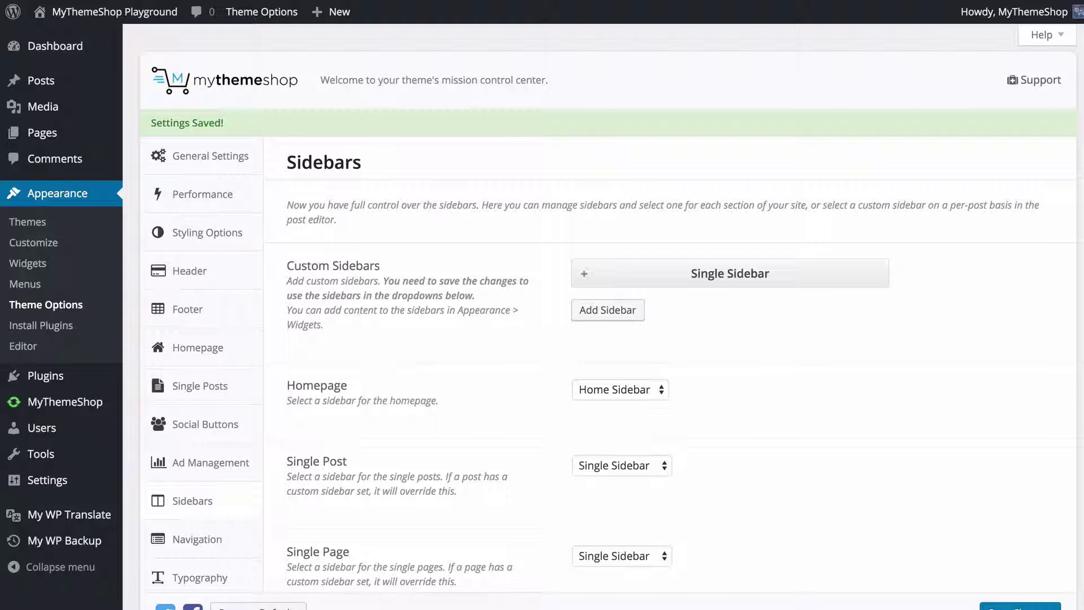
Create a second custom sidebar 'Extra Sidebar' with ID sidebar-extra and save the theme options
scroll(609, 317, "down", 15)
scroll(609, 316, "up", 2)
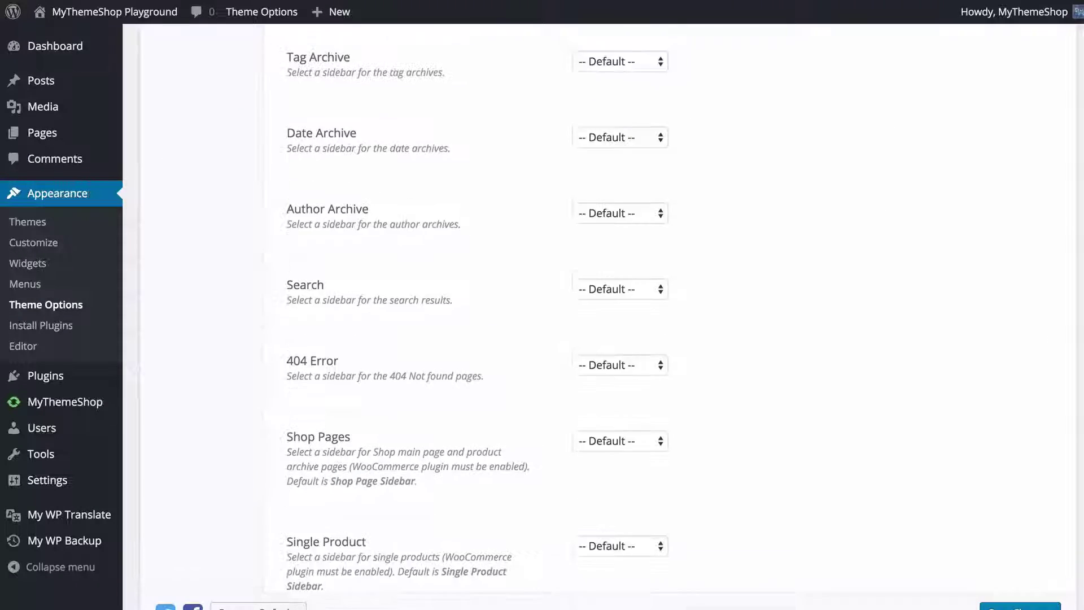
scroll(609, 316, "up", 2)
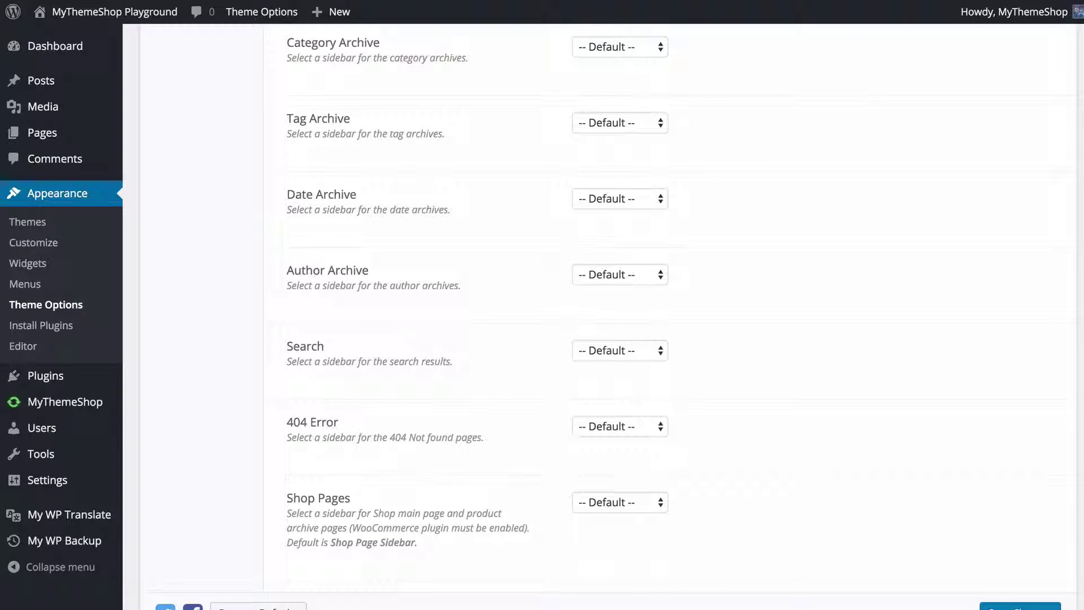
scroll(466, 299, "up", 1)
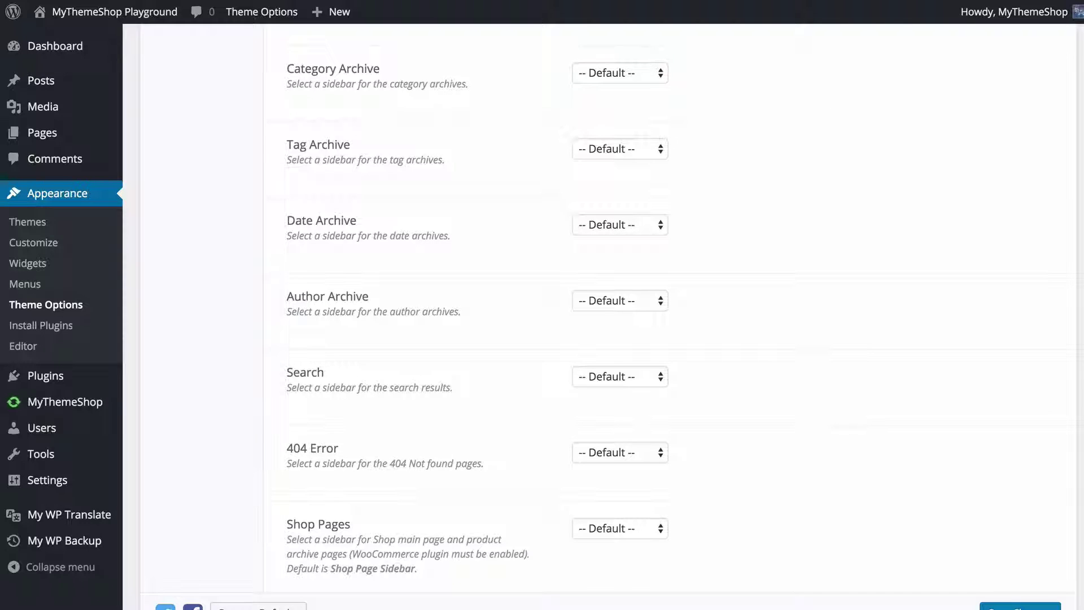
scroll(942, 193, "up", 10)
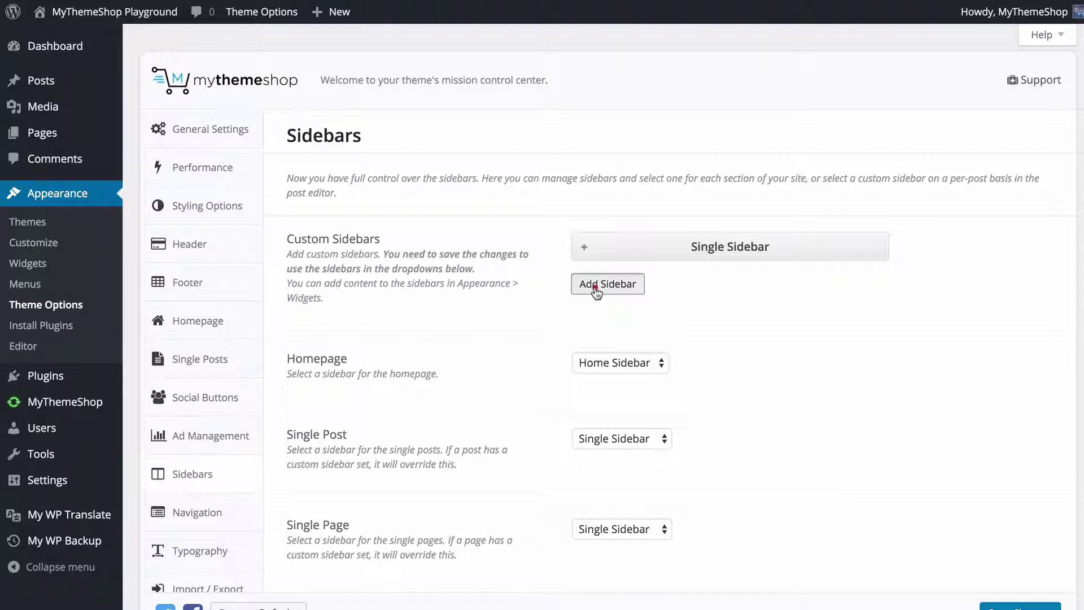
left_click(596, 287)
left_click(653, 367)
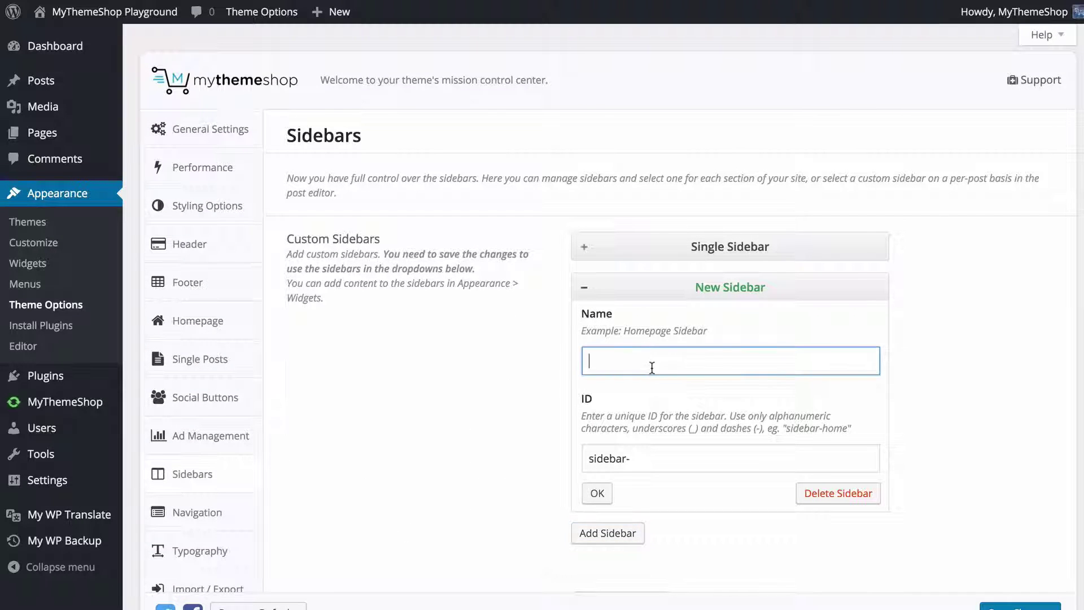
type("Extra Sidebar")
key("Tab")
left_click(635, 459)
type("extra")
left_click(597, 493)
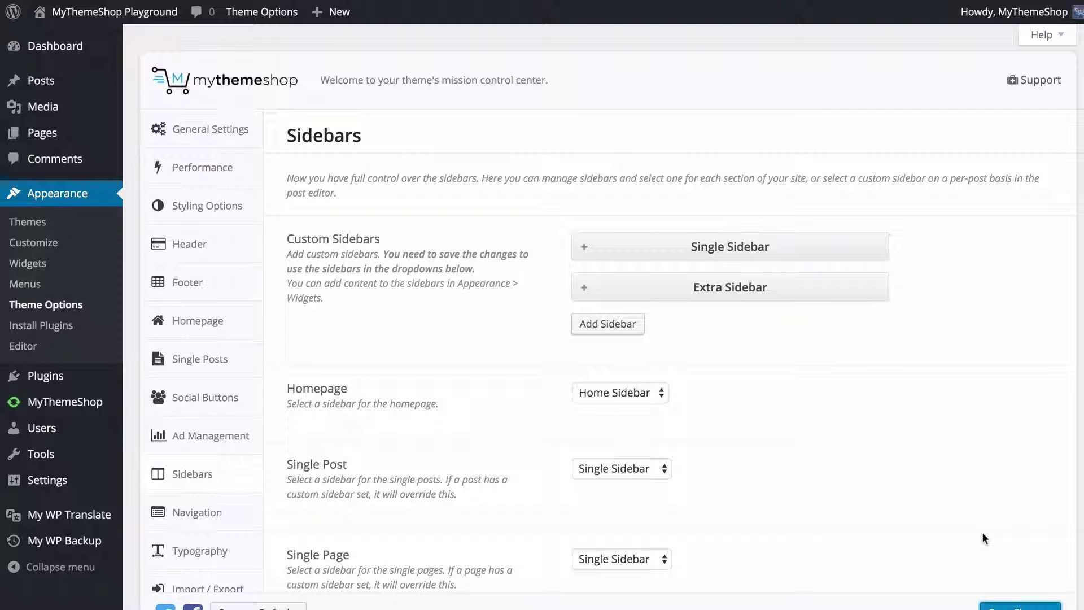
left_click(1020, 606)
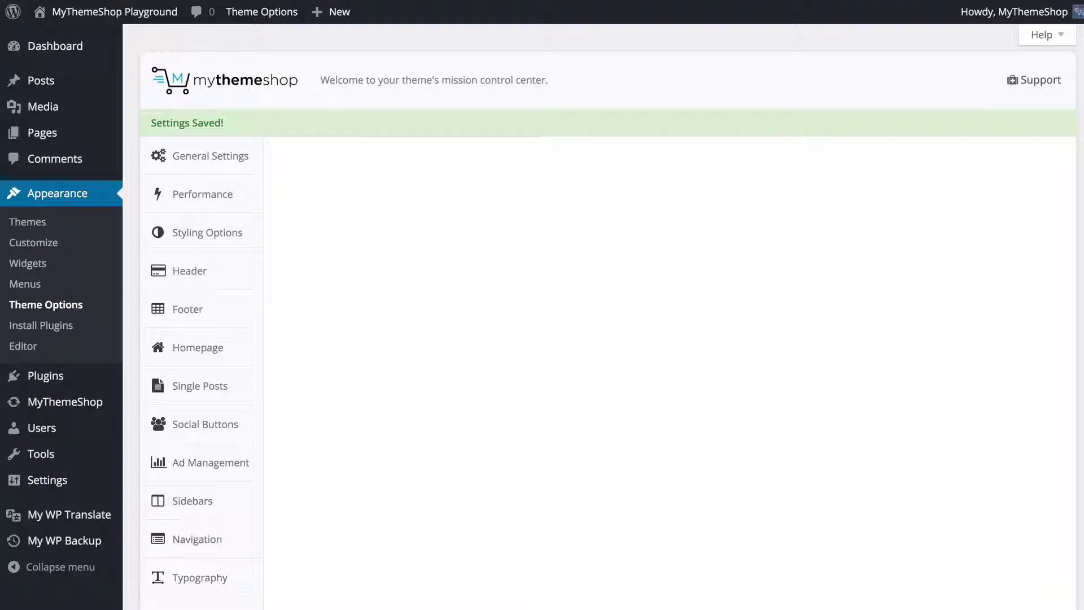
Choose Extra Sidebar for the 404 Error row and save the sidebar settings
scroll(608, 307, "down", 10)
scroll(697, 399, "down", 4)
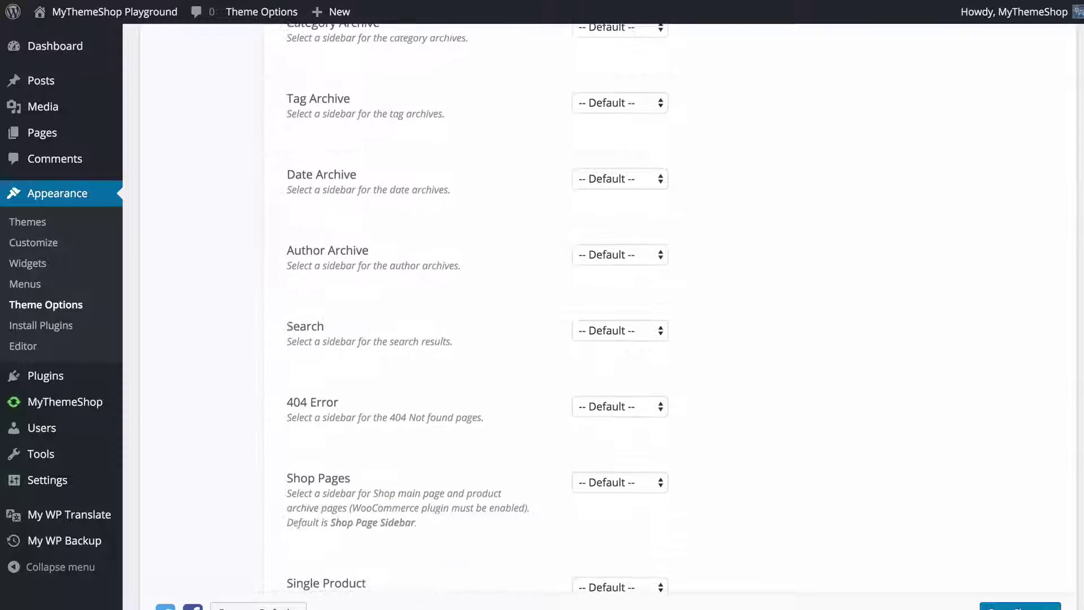
left_click(624, 377)
left_click(612, 403)
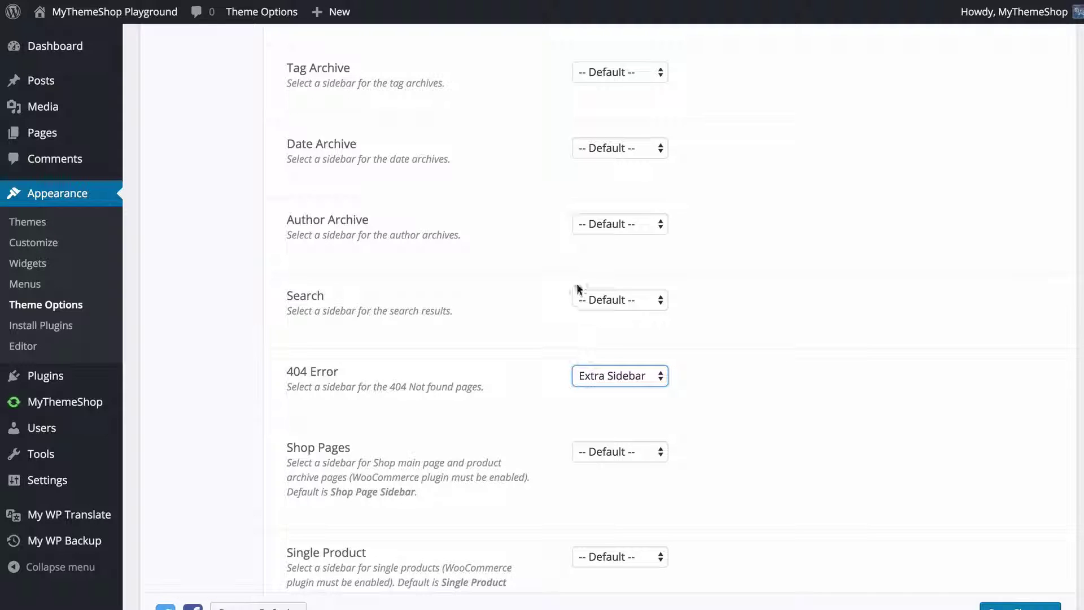
scroll(845, 440, "down", 3)
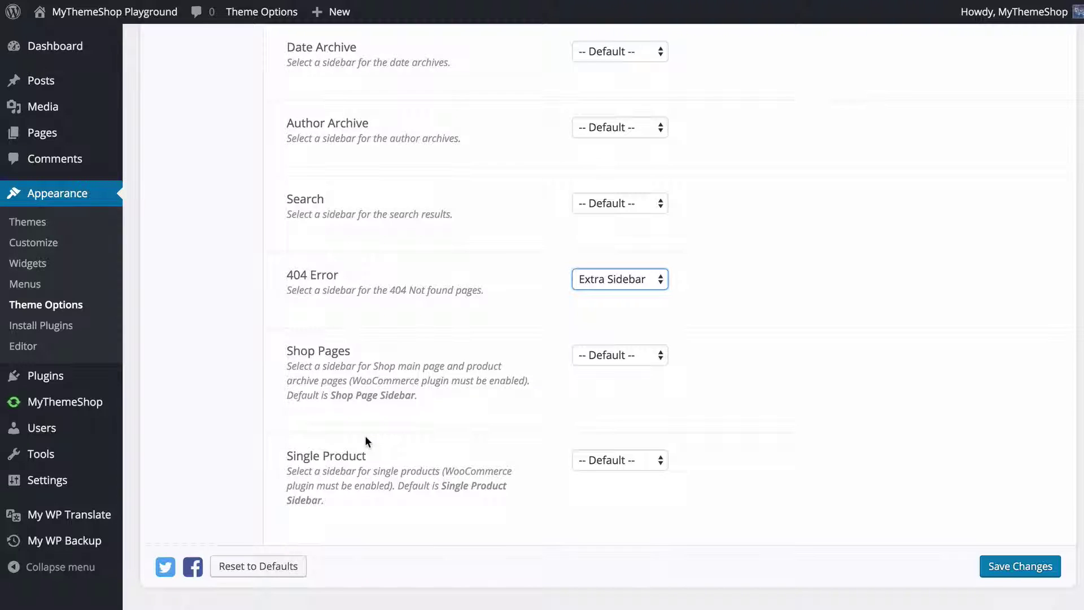
left_click(456, 418)
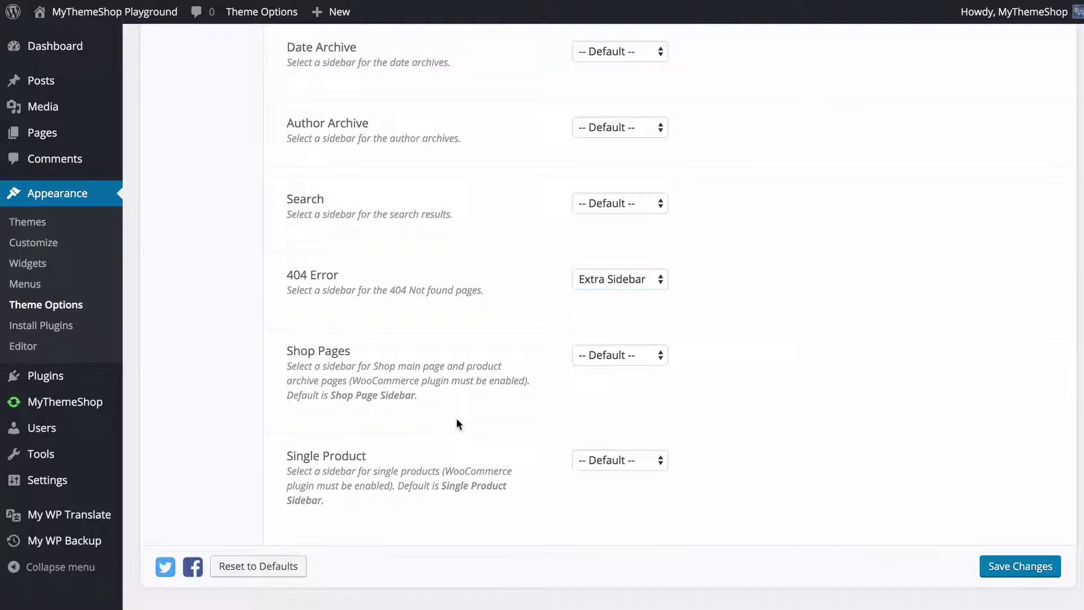
left_click(1034, 570)
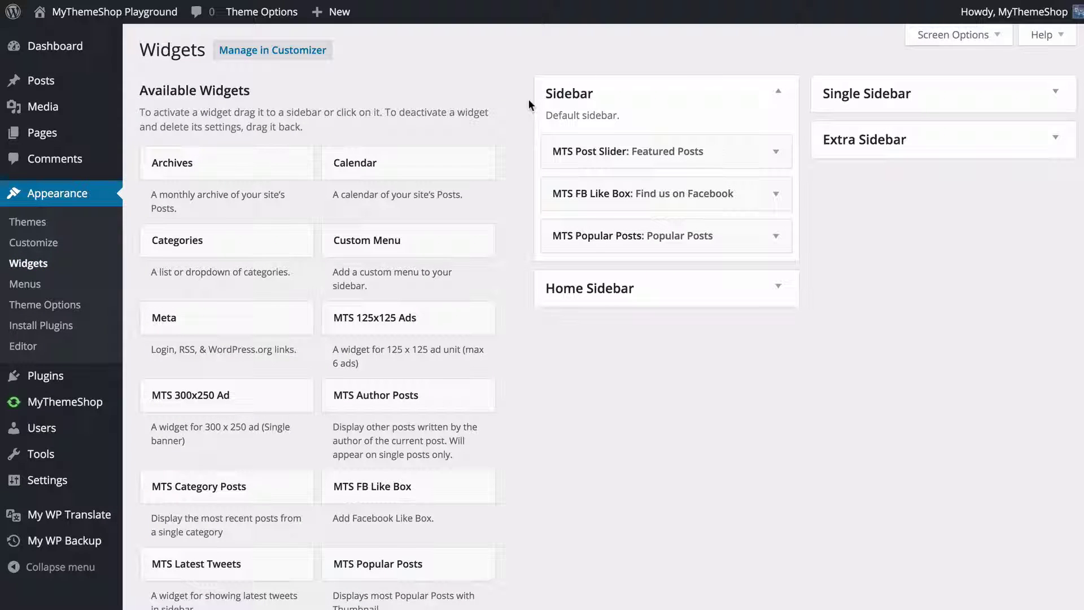
Expand and collapse Sidebar, Home Sidebar, Single Sidebar and Extra Sidebar to inspect their widgets
left_click(585, 100)
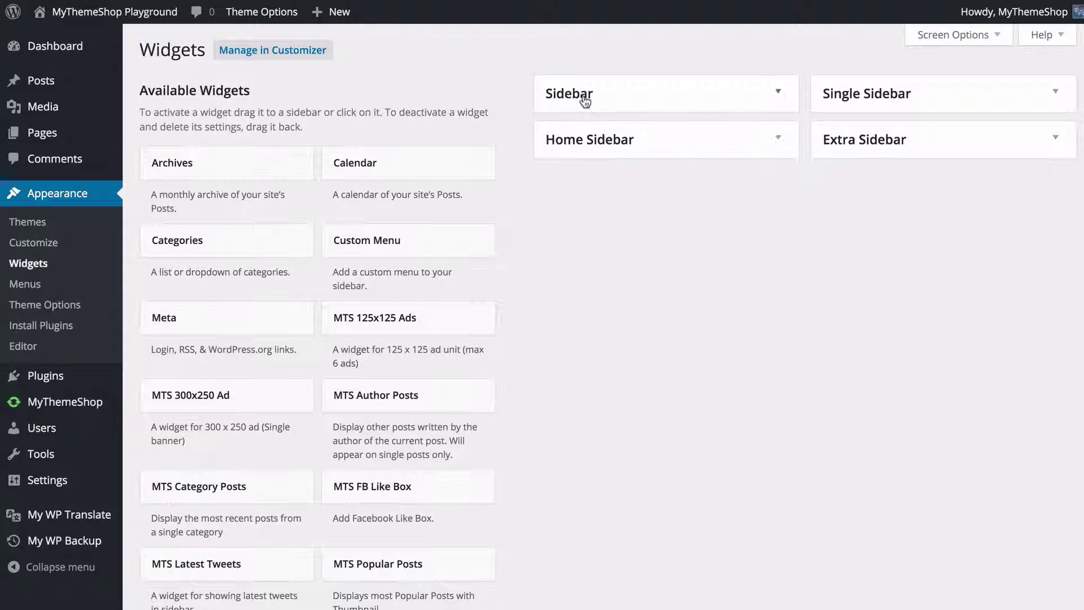
left_click(594, 139)
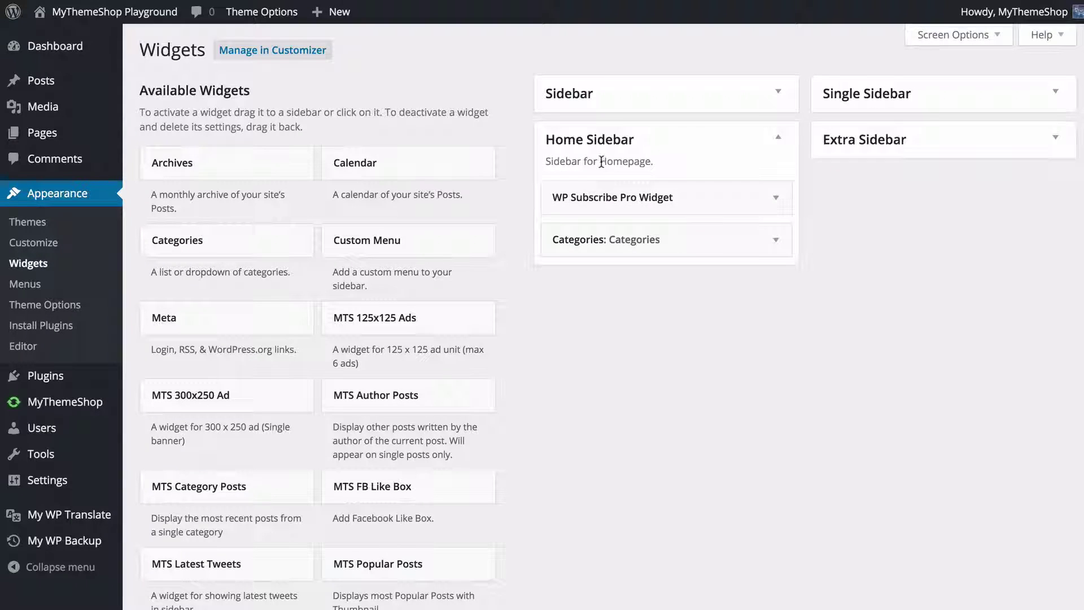
left_click(610, 141)
left_click(884, 101)
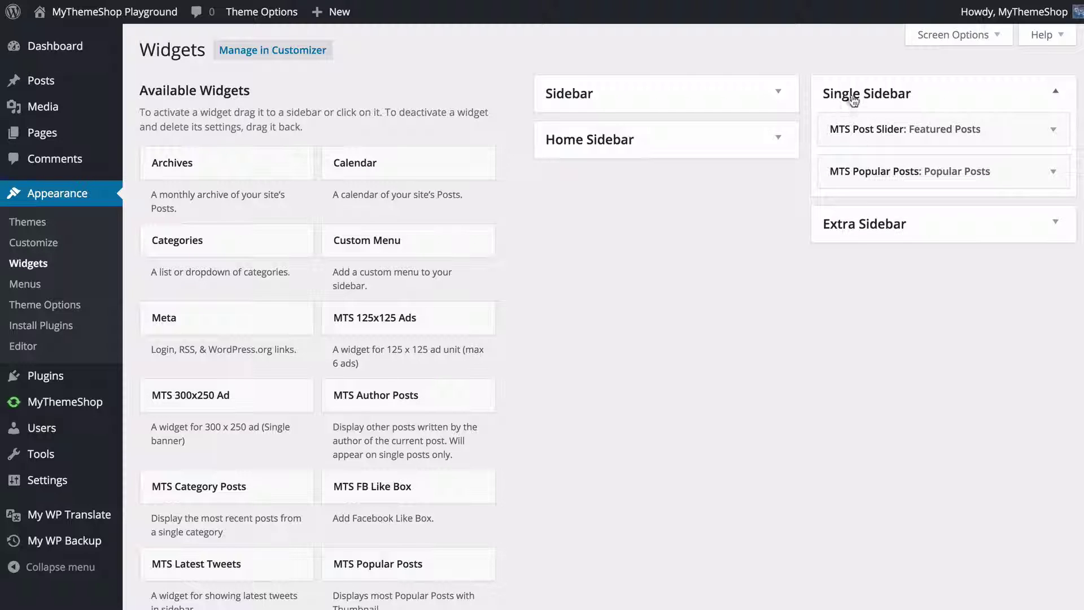
left_click(869, 229)
left_click(880, 233)
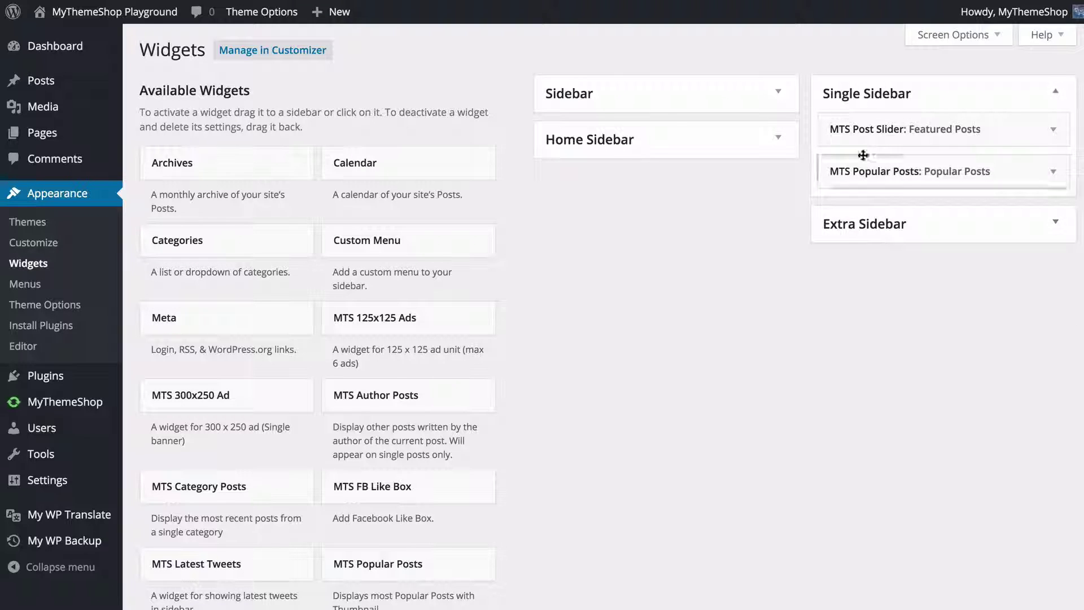
left_click(854, 102)
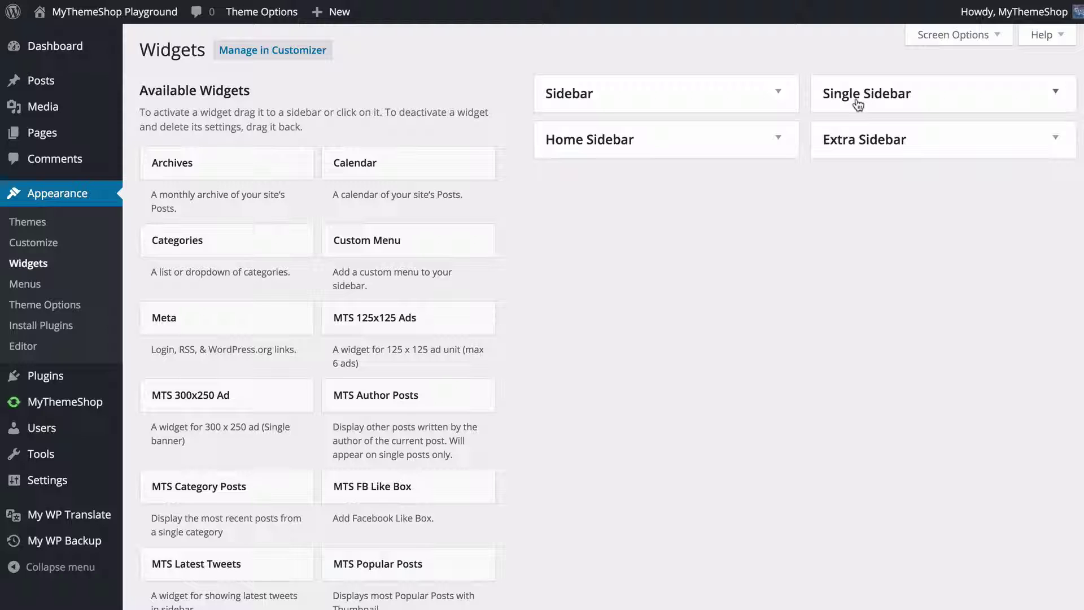
left_click(637, 108)
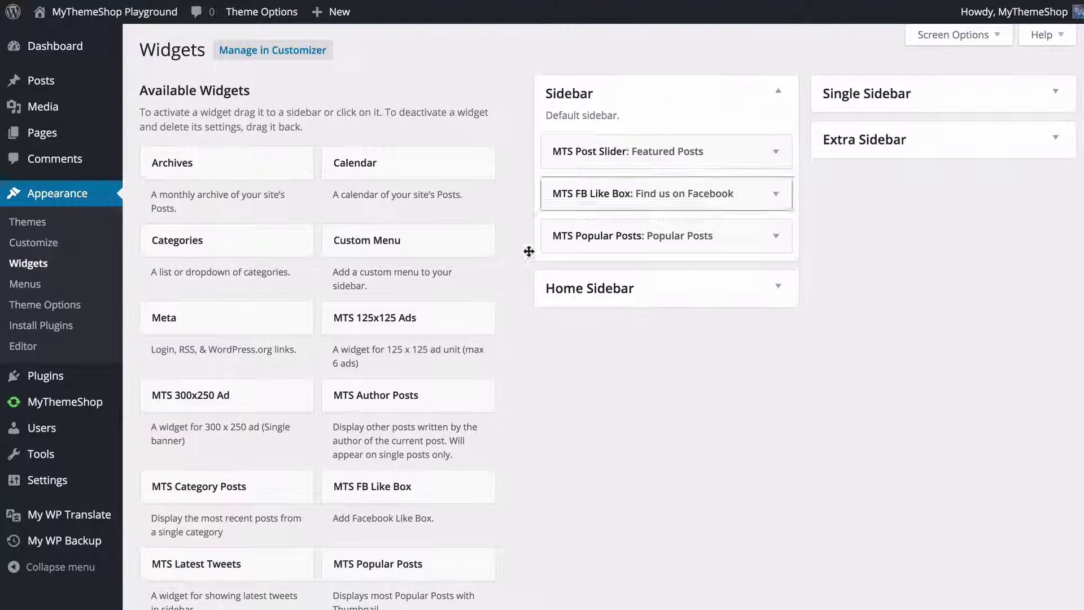
scroll(527, 247, "down", 10)
scroll(479, 307, "up", 10)
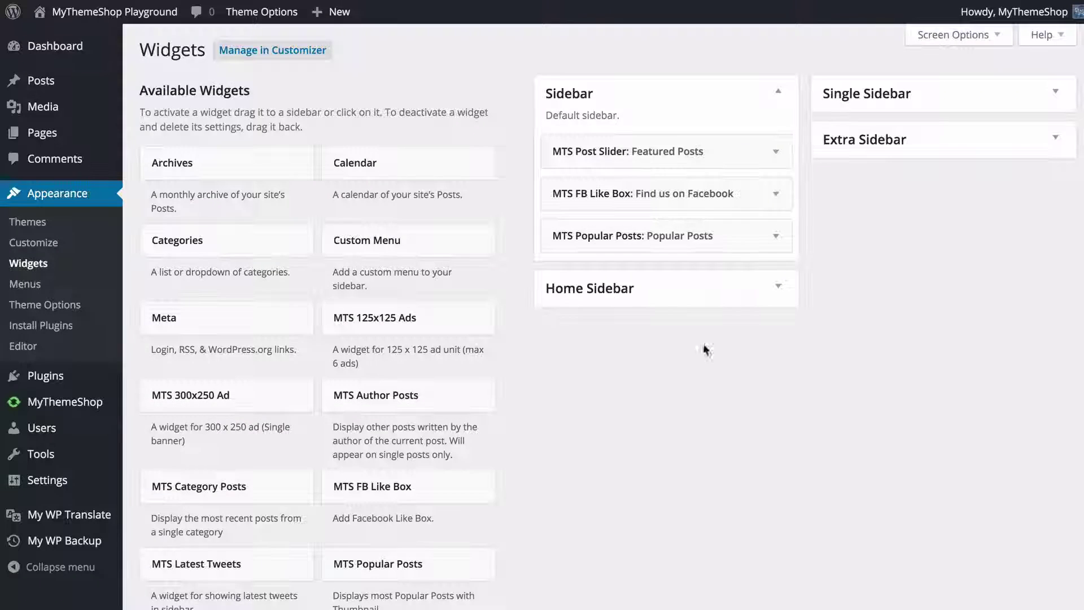
Add a Tag Cloud widget titled 'Tags' to the default Sidebar and save it
scroll(599, 373, "down", 10)
left_click_drag(426, 382, 636, 281)
scroll(475, 364, "up", 10)
left_click(632, 334)
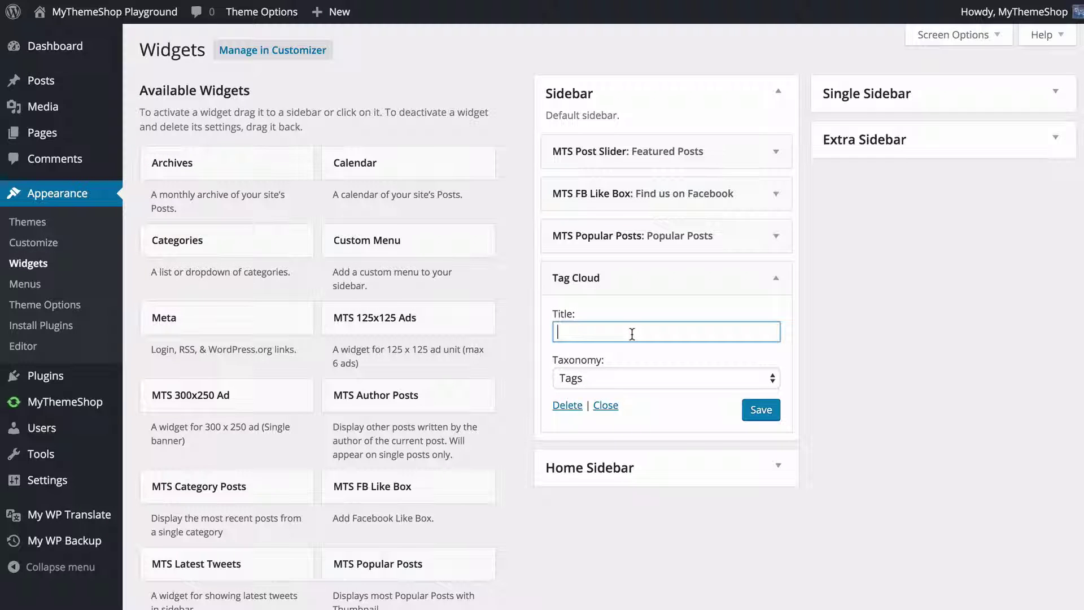
type("Tags")
left_click(760, 410)
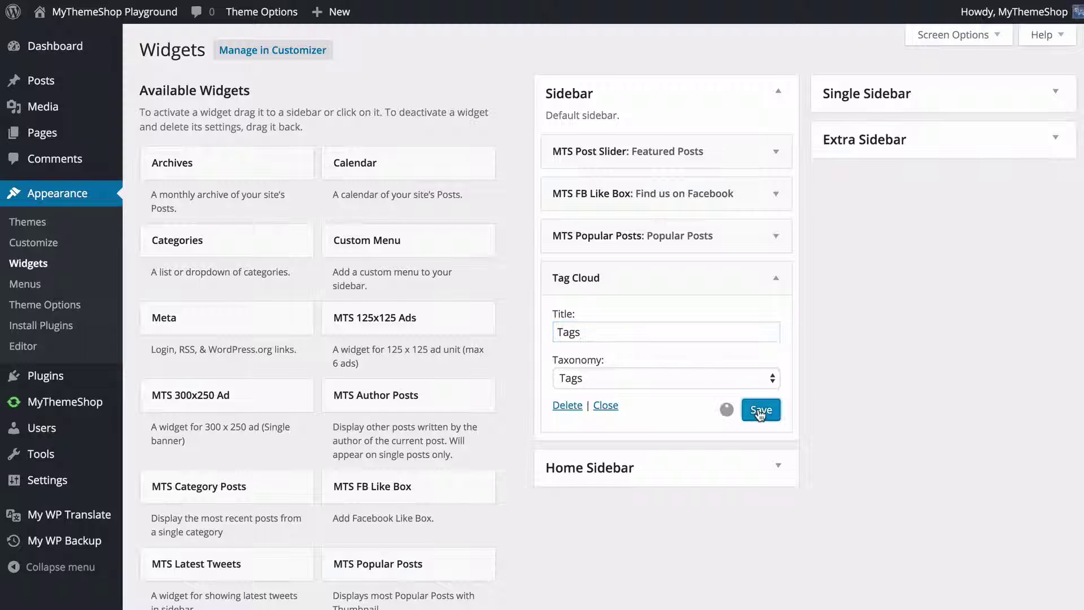
left_click(722, 274)
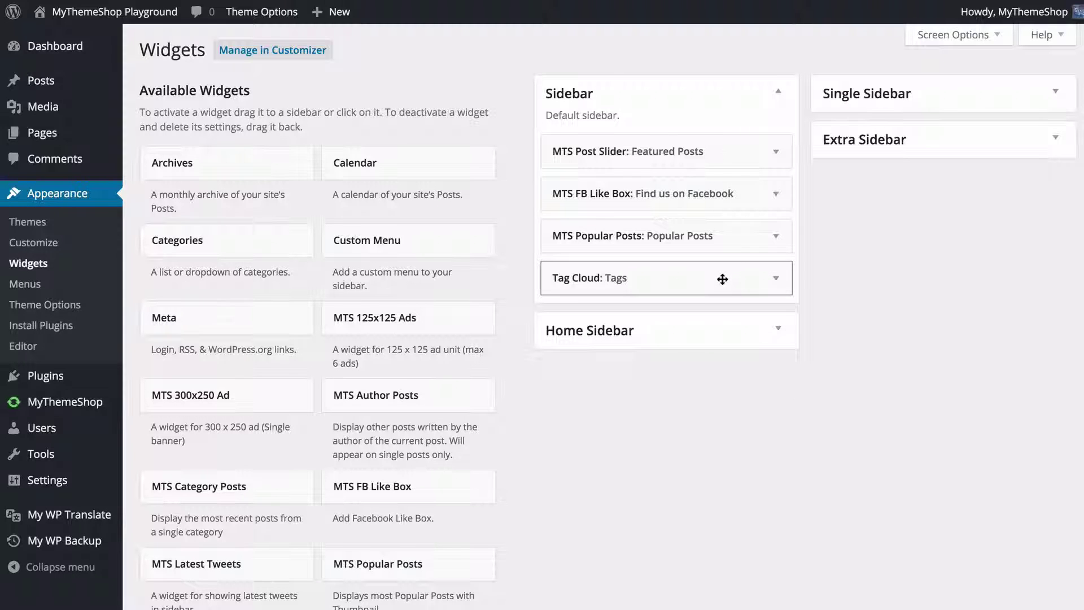
Move the Tag Cloud widget from Sidebar into Extra Sidebar
left_click(733, 328)
left_click(901, 133)
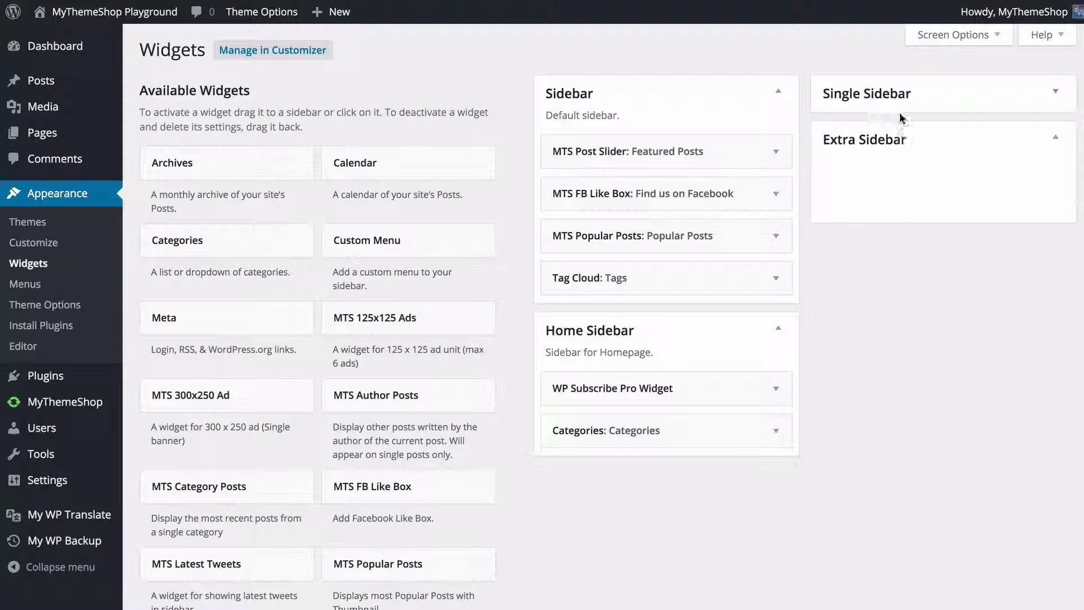
left_click(879, 97)
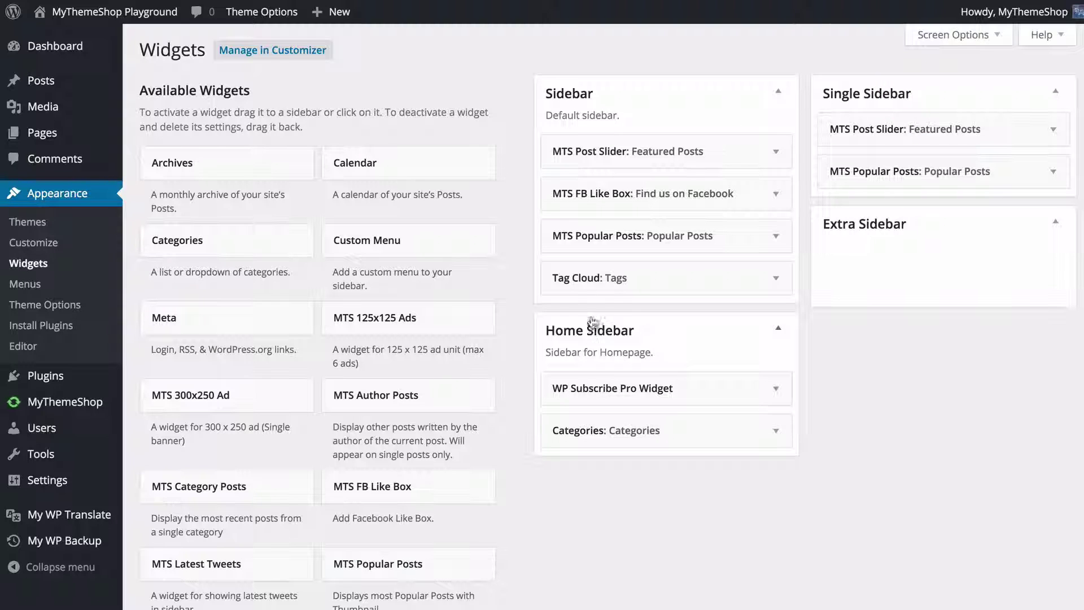
left_click_drag(588, 281, 910, 257)
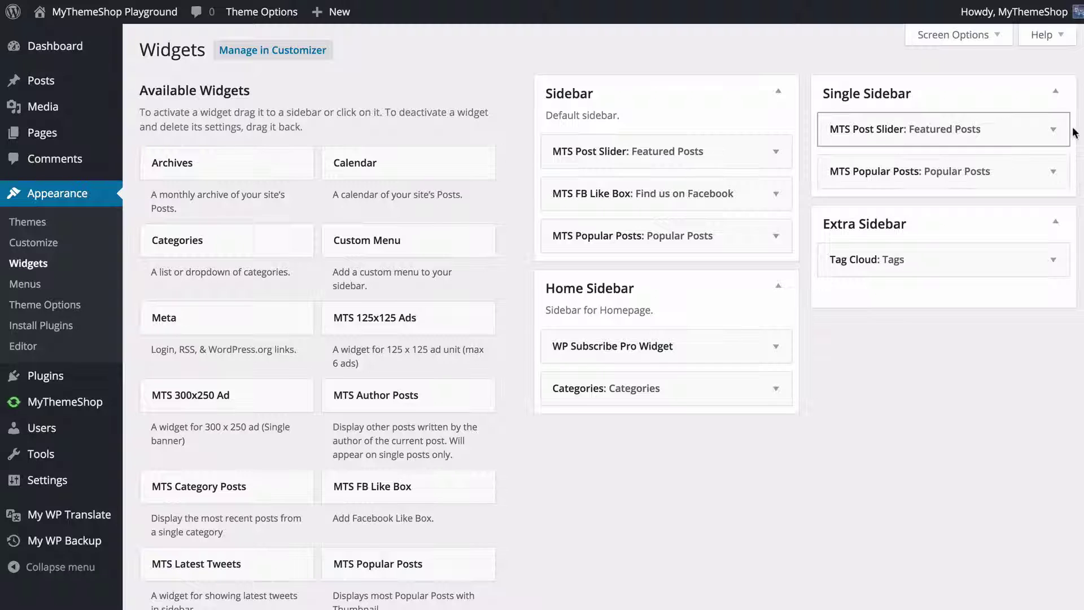
Delete the MTS Post Slider widget from Single Sidebar, then view the live site's homepage
left_click(1055, 130)
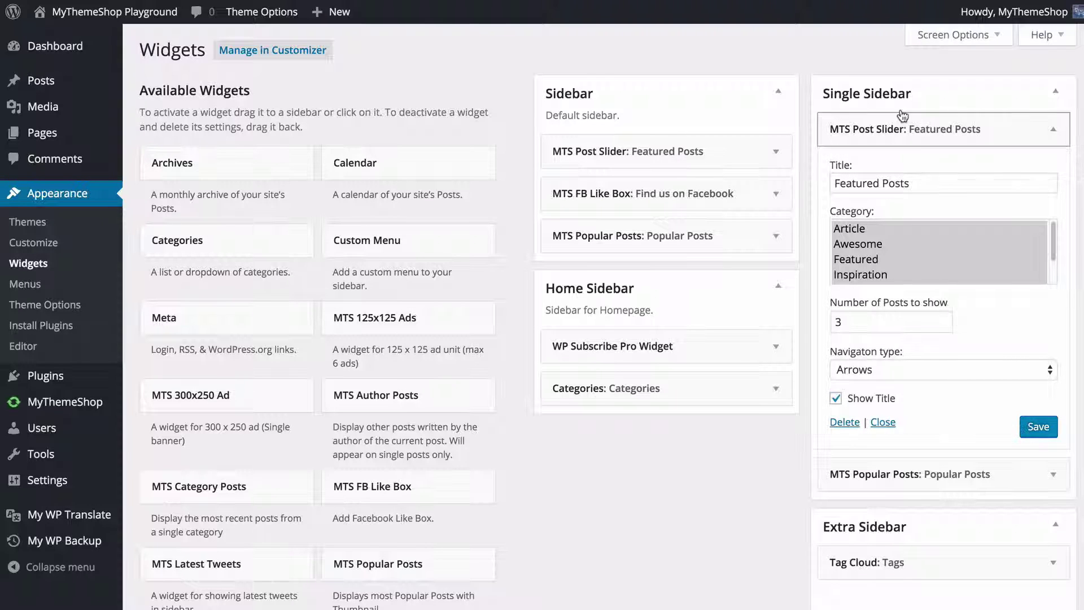
left_click(911, 133)
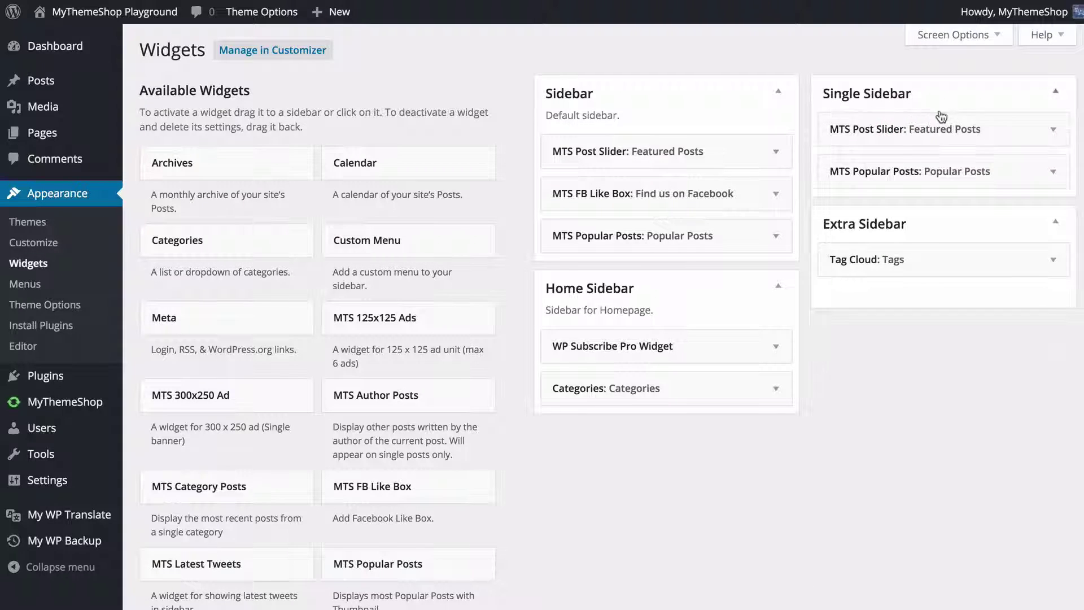
left_click(926, 136)
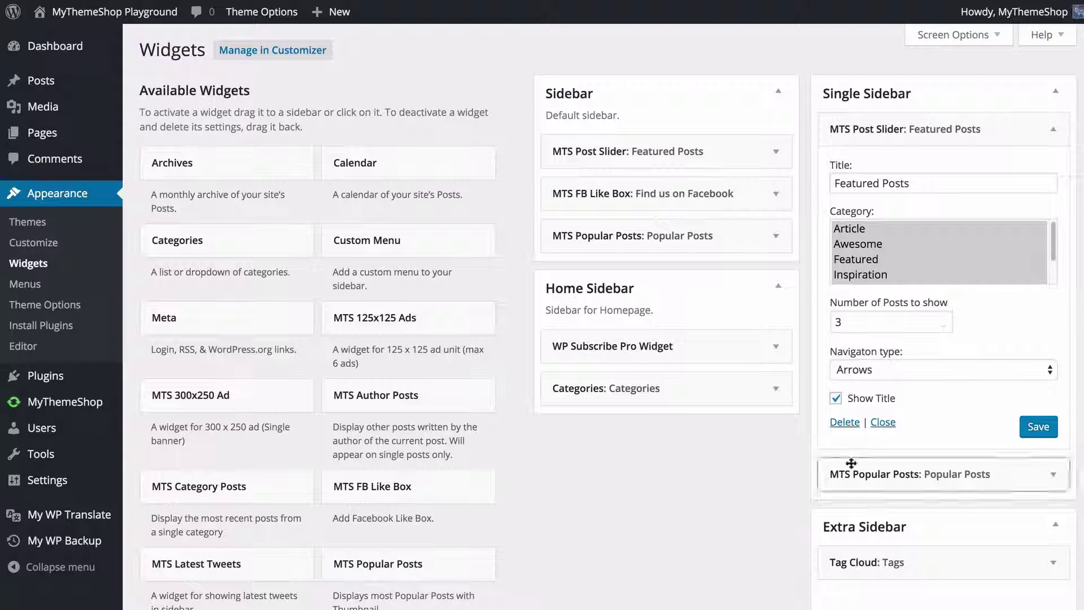
left_click(845, 422)
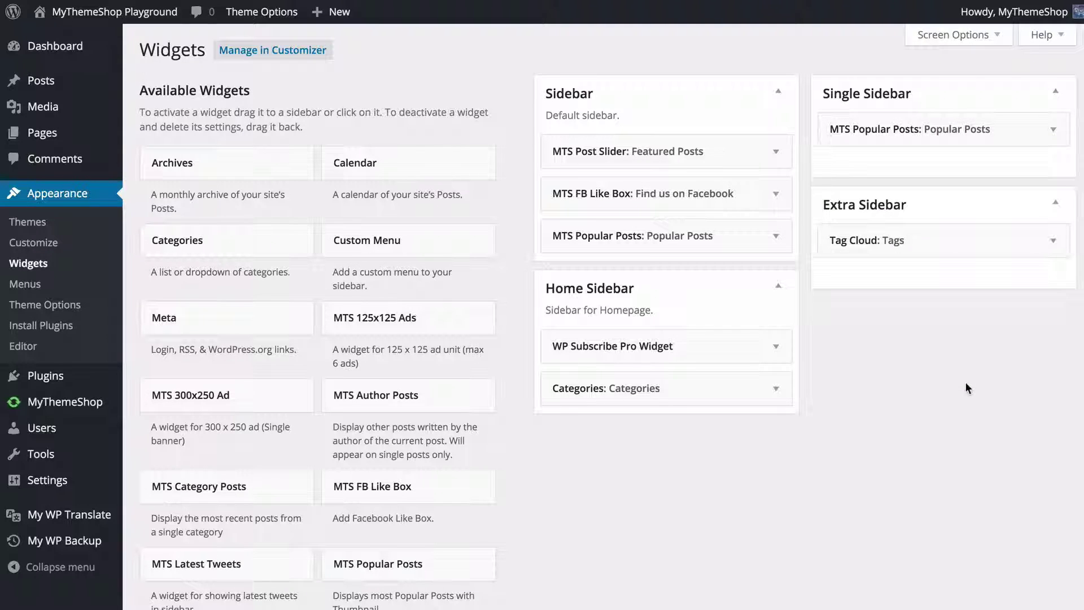
left_click(123, 16)
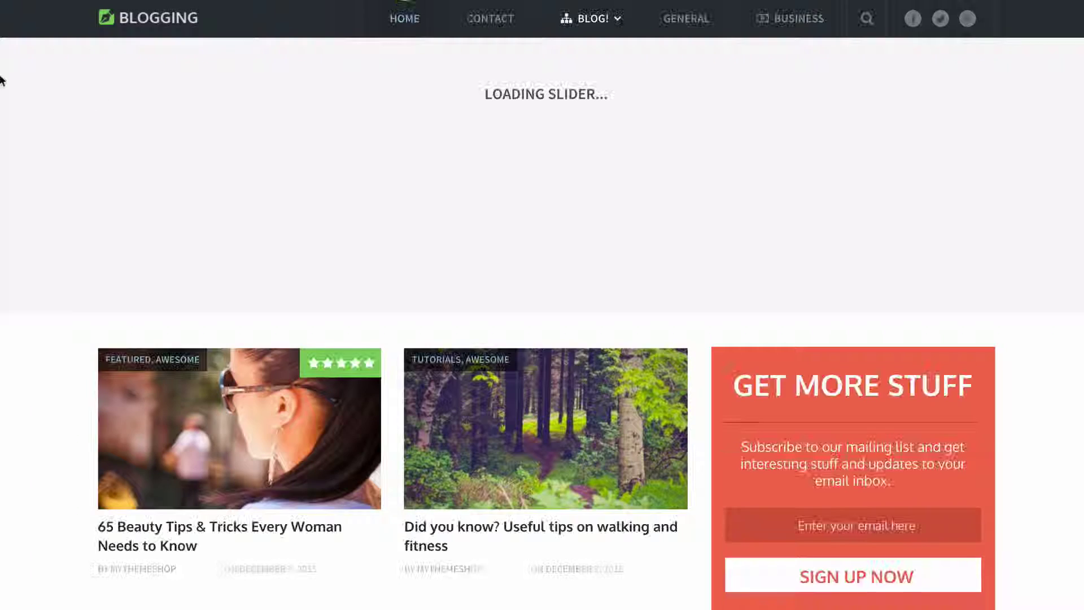
scroll(94, 169, "down", 7)
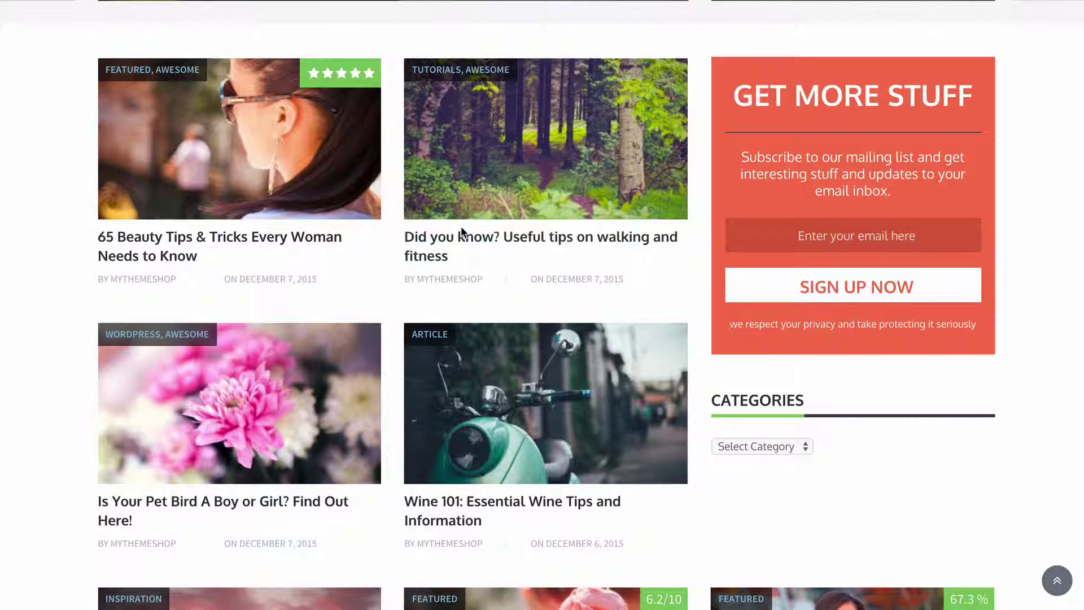
left_click(465, 242)
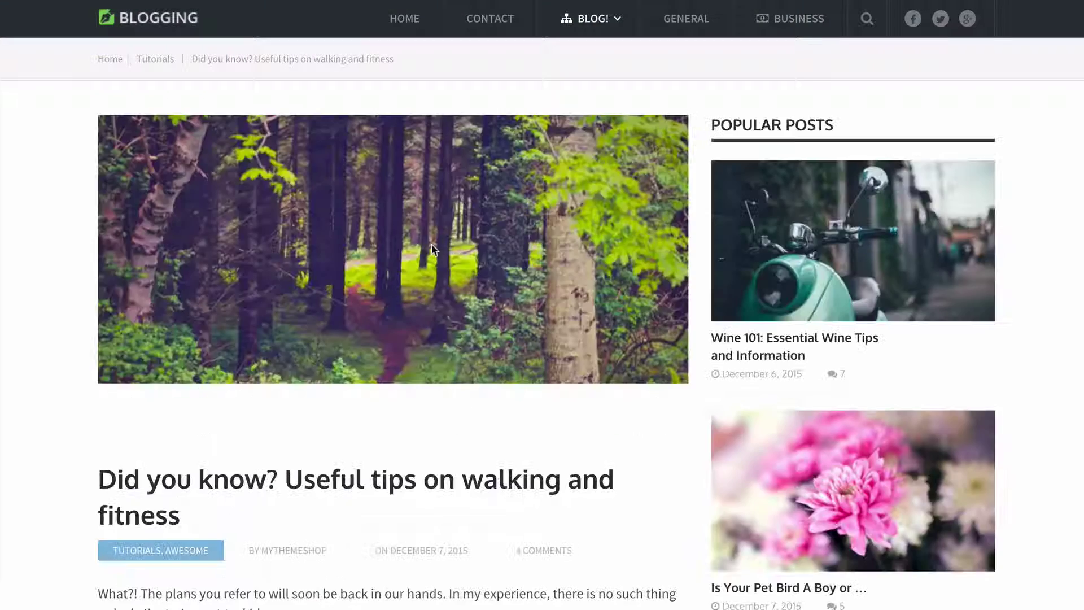
scroll(746, 169, "down", 4)
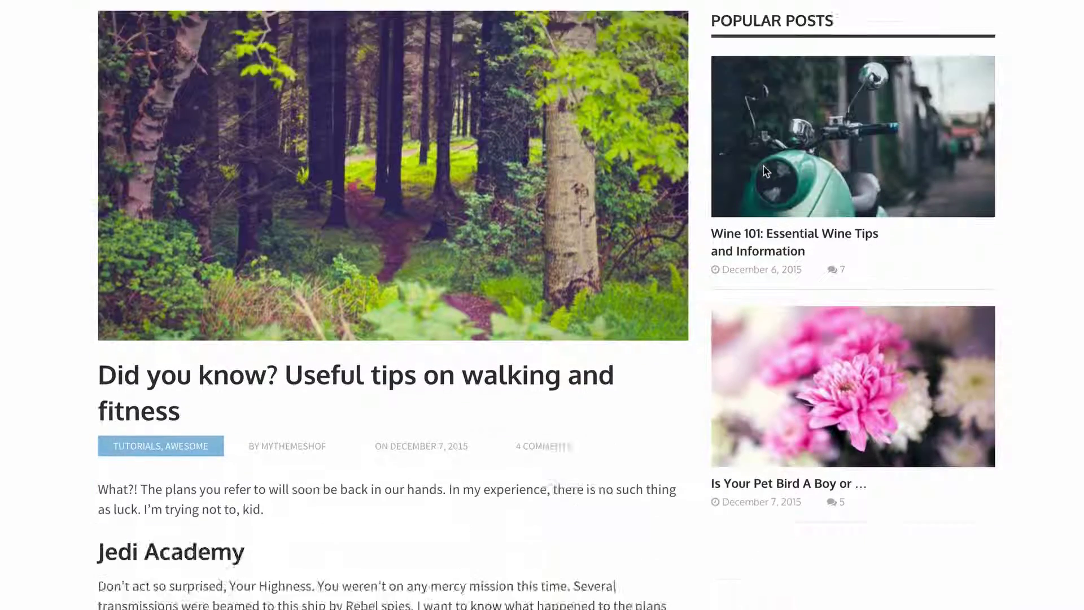
scroll(813, 390, "up", 4)
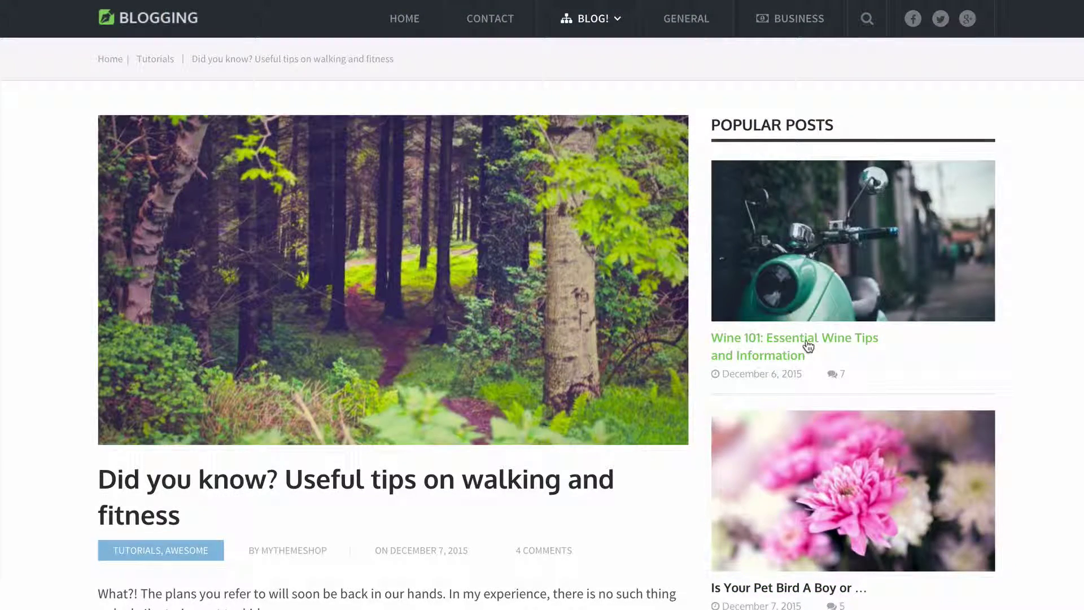
scroll(801, 308, "down", 1)
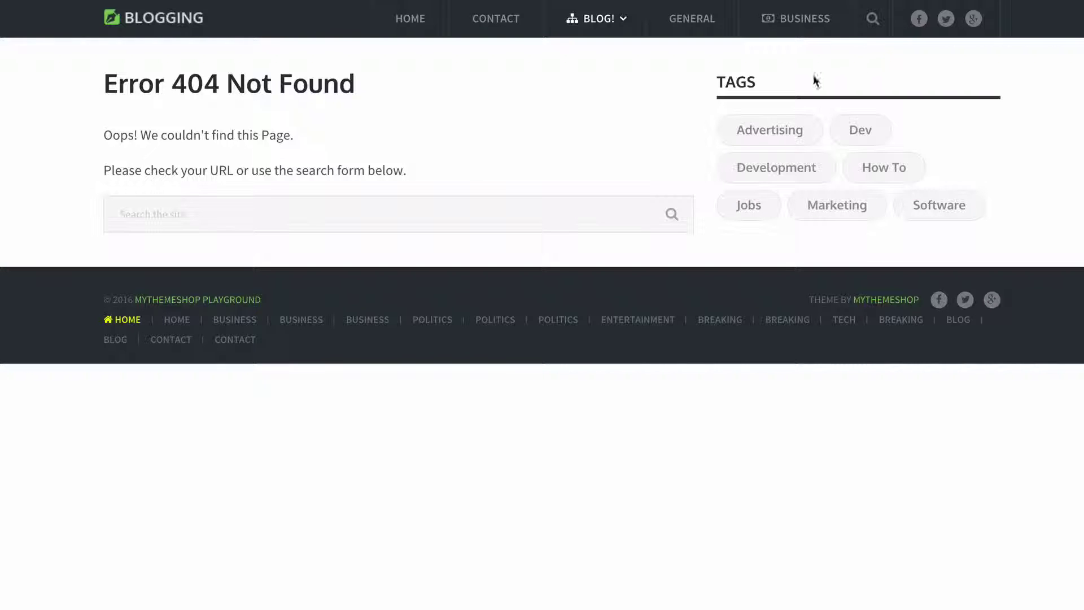
Search the live site for 'asdf', check the results sidebar, then open the admin Posts list
left_click(874, 20)
left_click(652, 63)
type("asdf")
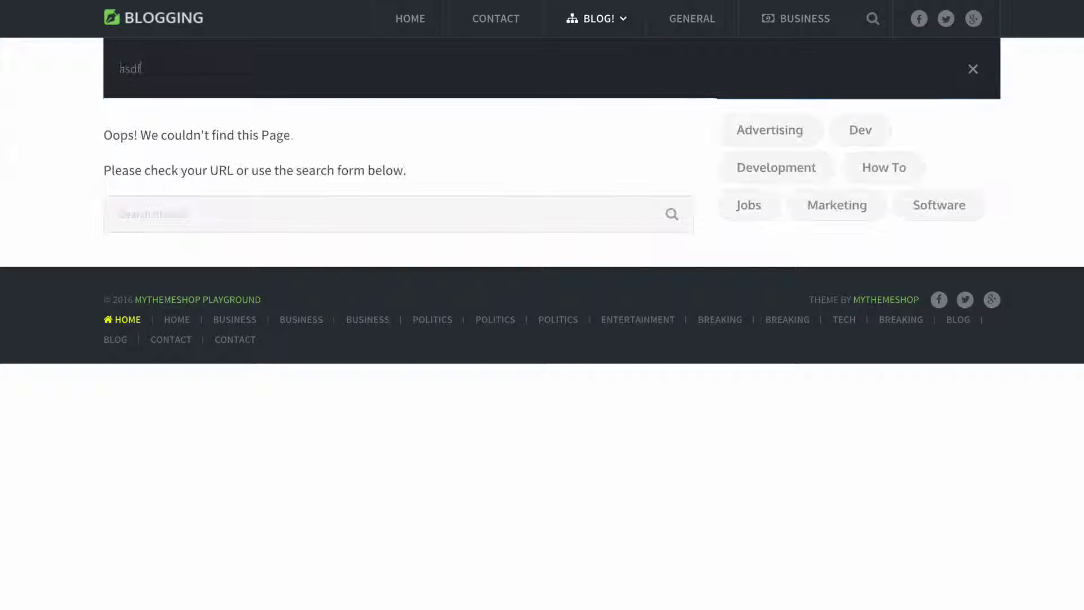
key("Return")
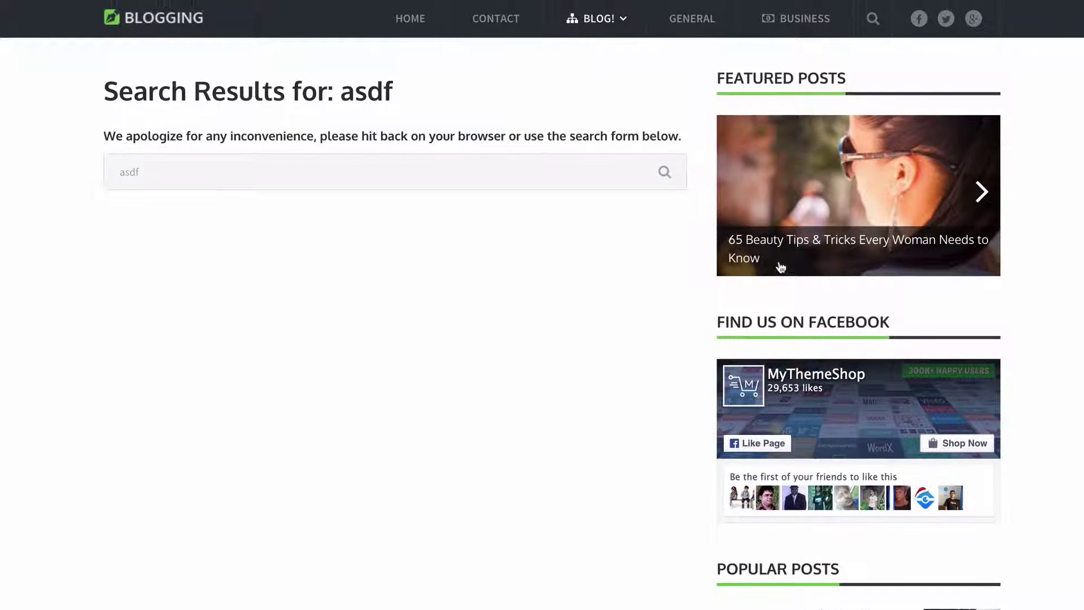
scroll(781, 266, "down", 3)
scroll(779, 262, "down", 5)
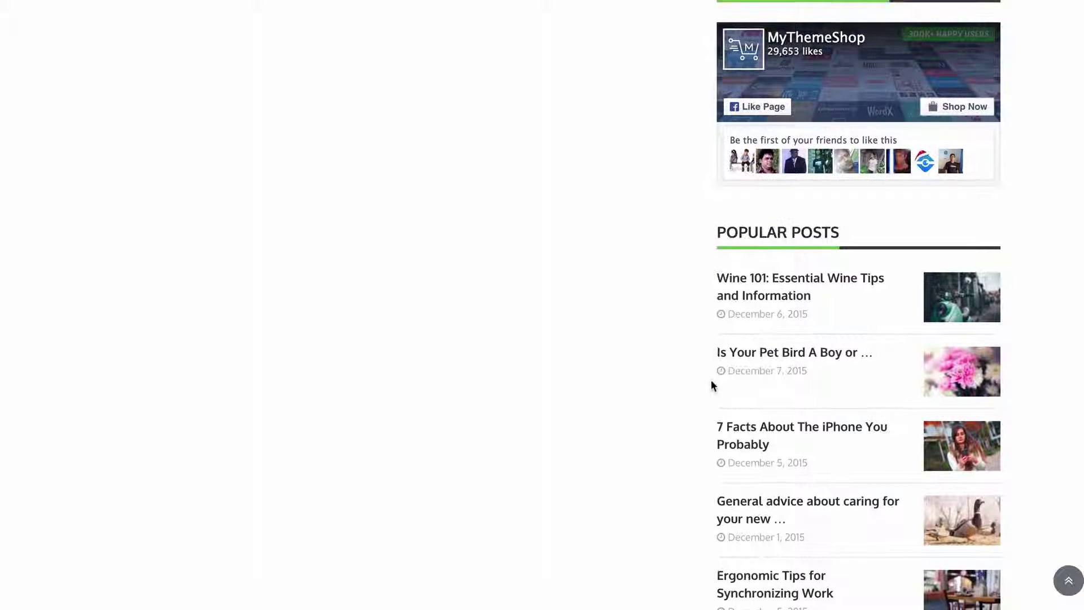
scroll(711, 384, "down", 2)
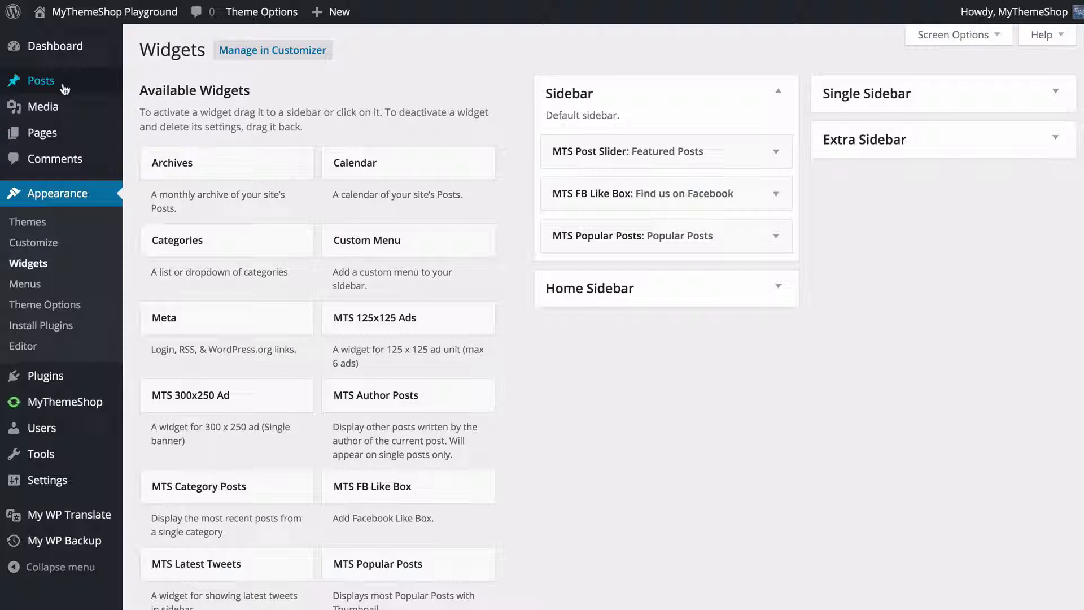
left_click(63, 87)
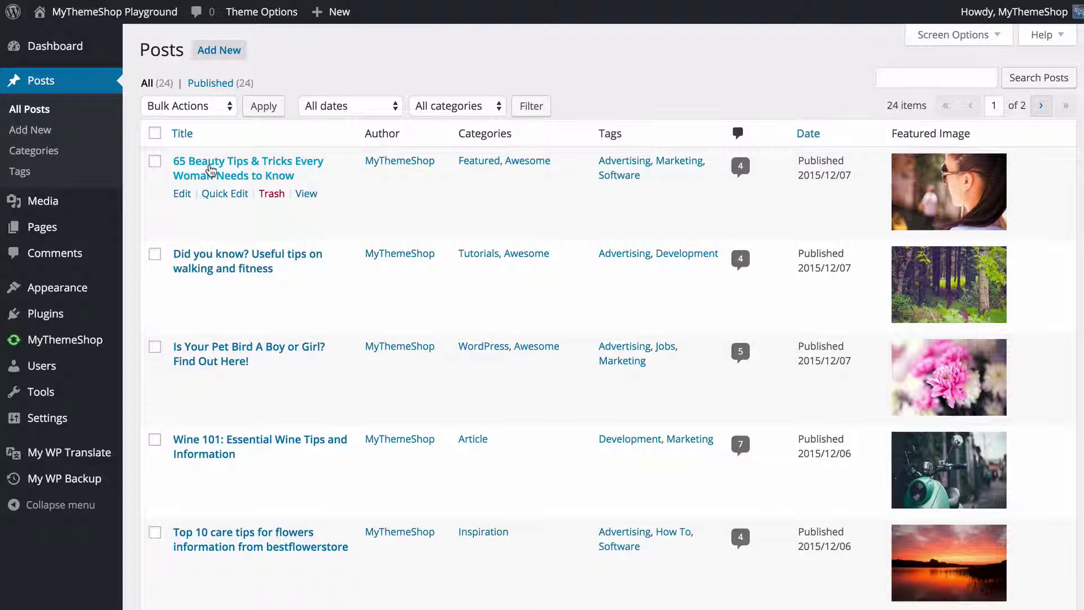
In the 65 Beauty Tips & Tricks post, choose Home Sidebar positioned on the left
left_click(208, 165)
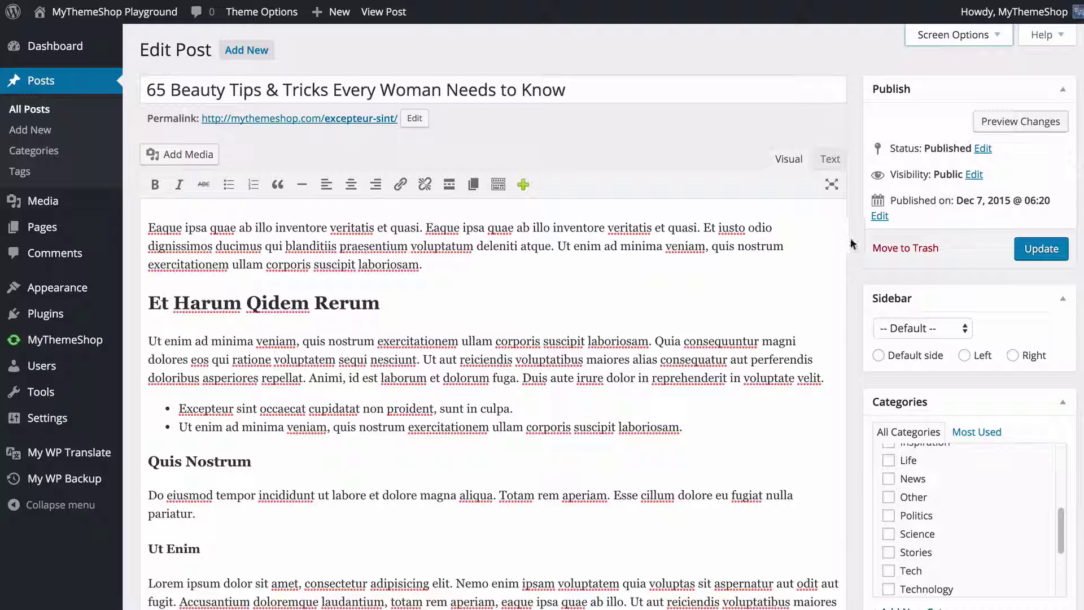
scroll(854, 244, "down", 1)
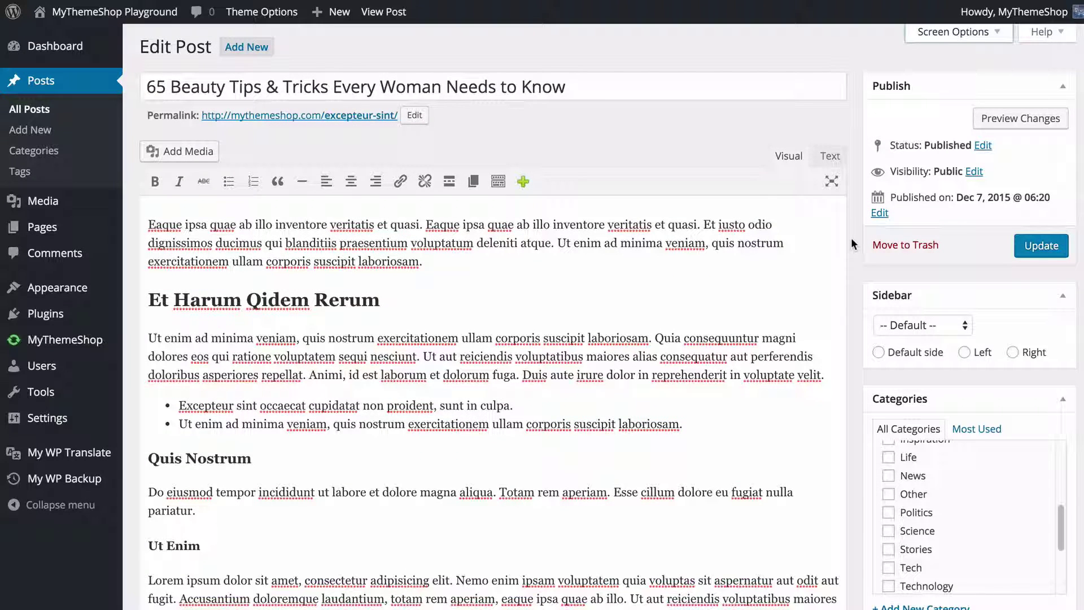
scroll(854, 245, "down", 5)
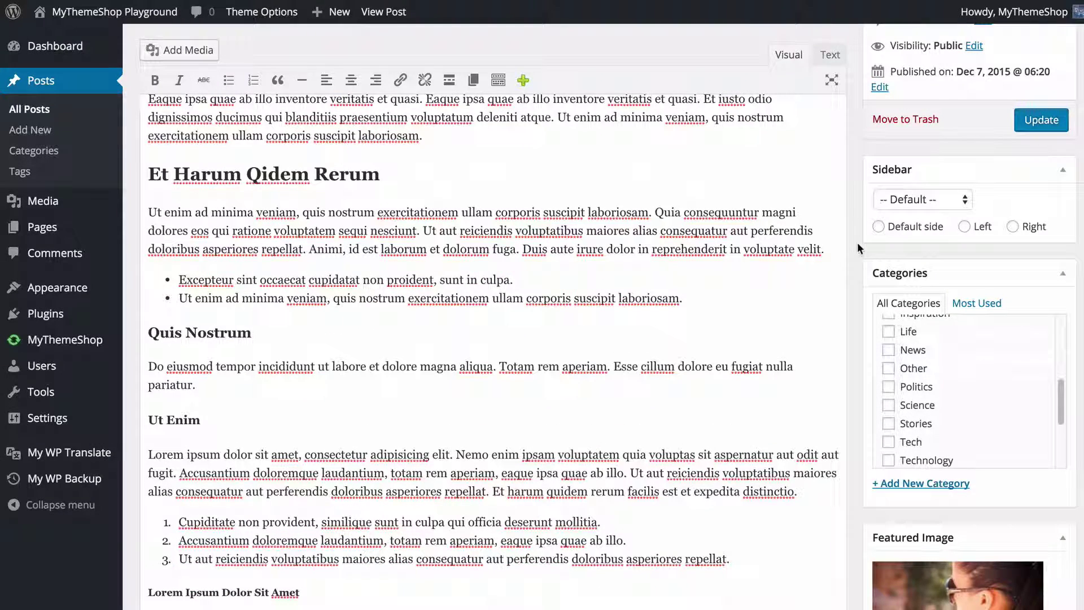
left_click(893, 205)
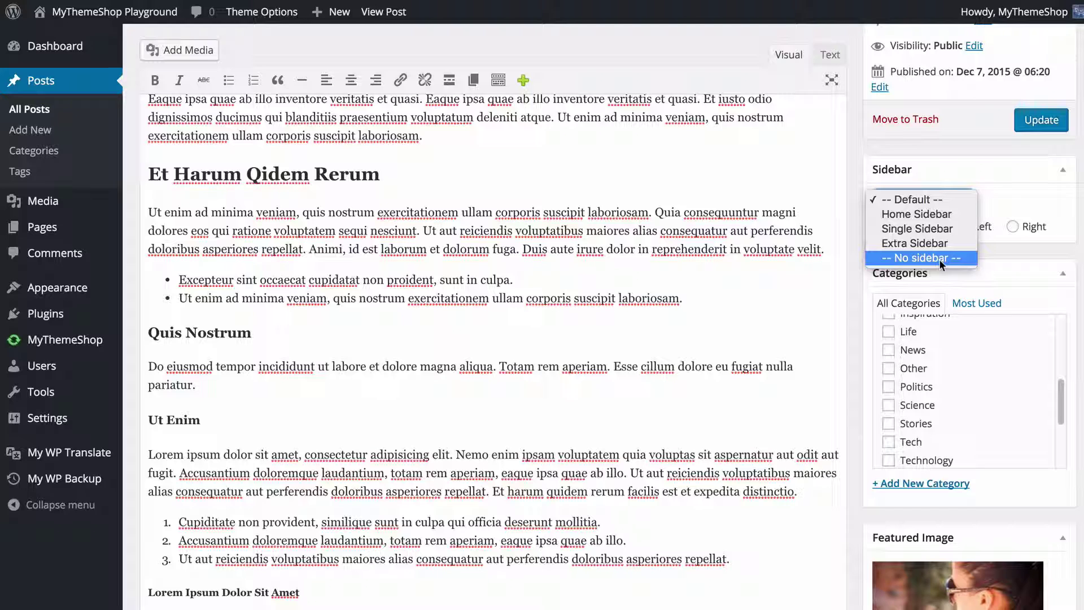
left_click(949, 215)
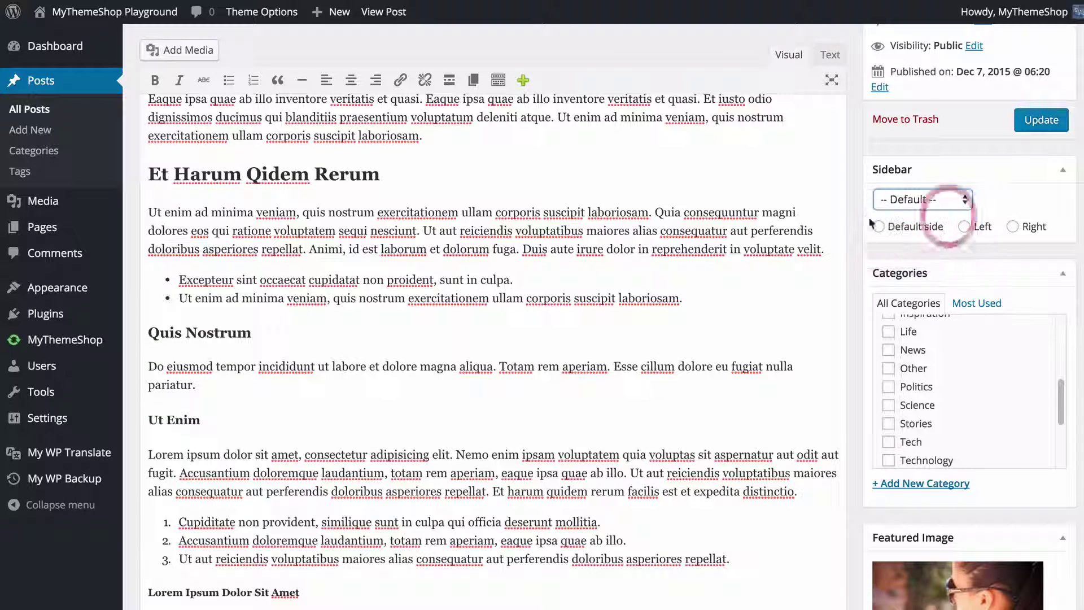
left_click(998, 195)
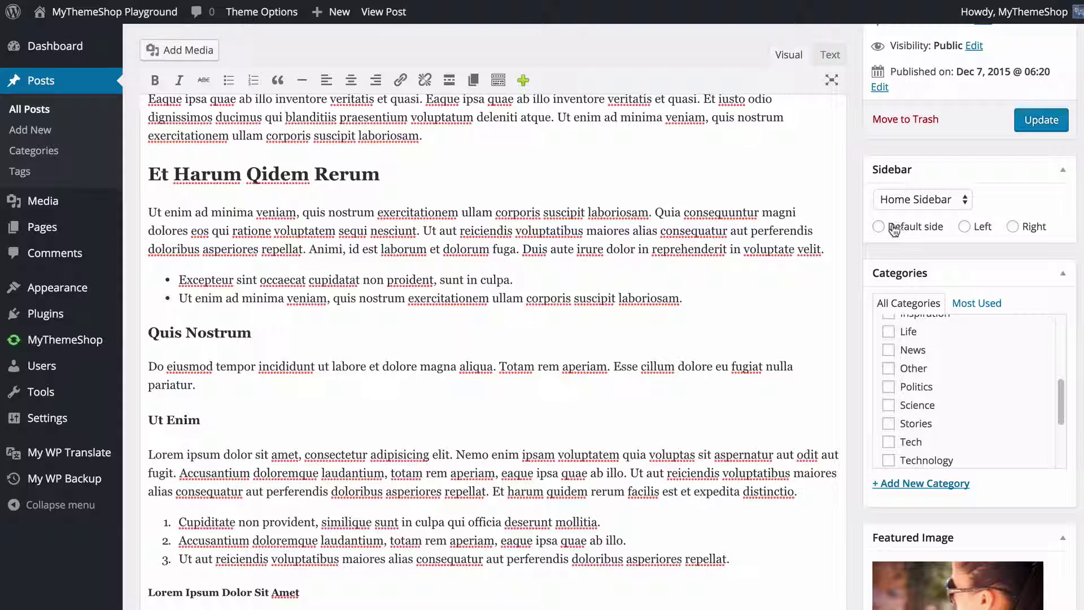
left_click(878, 226)
left_click(966, 228)
left_click(1026, 227)
left_click(966, 228)
Update the post and view it on the live site
left_click(1040, 135)
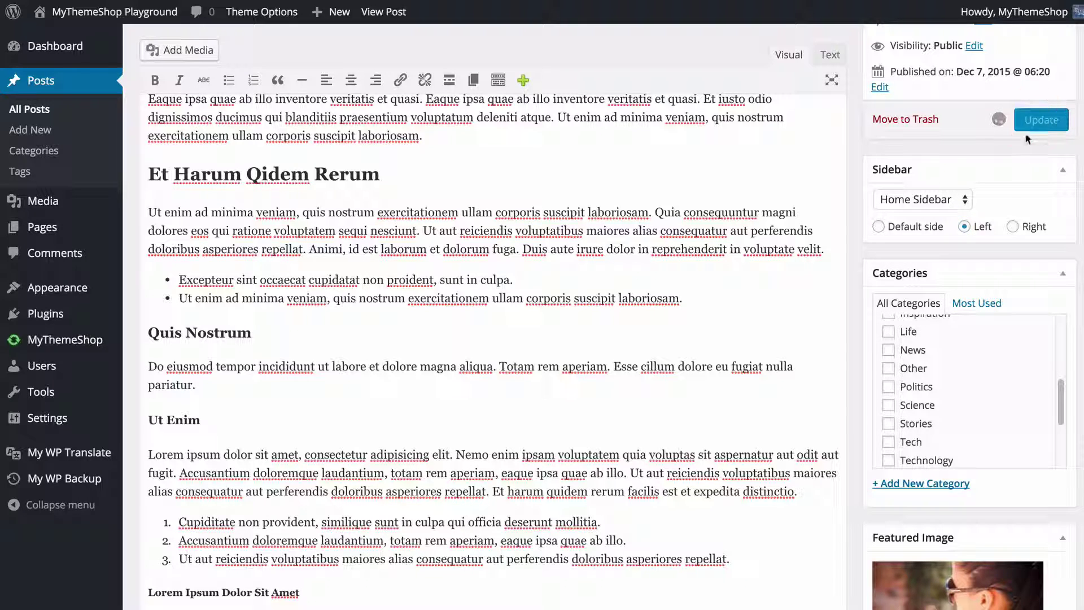
scroll(969, 175, "up", 3)
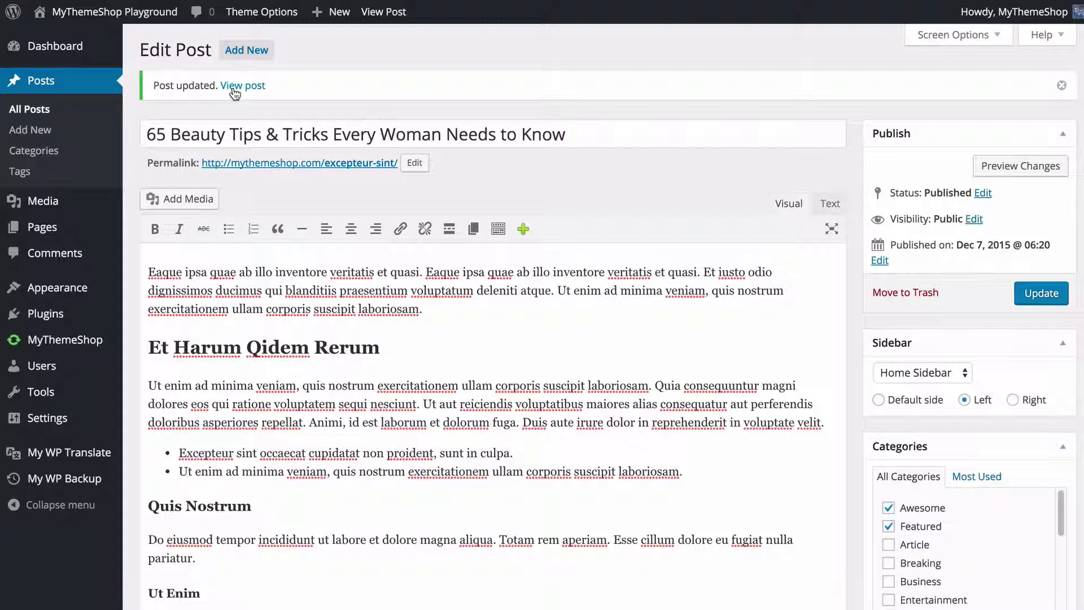
left_click(234, 86)
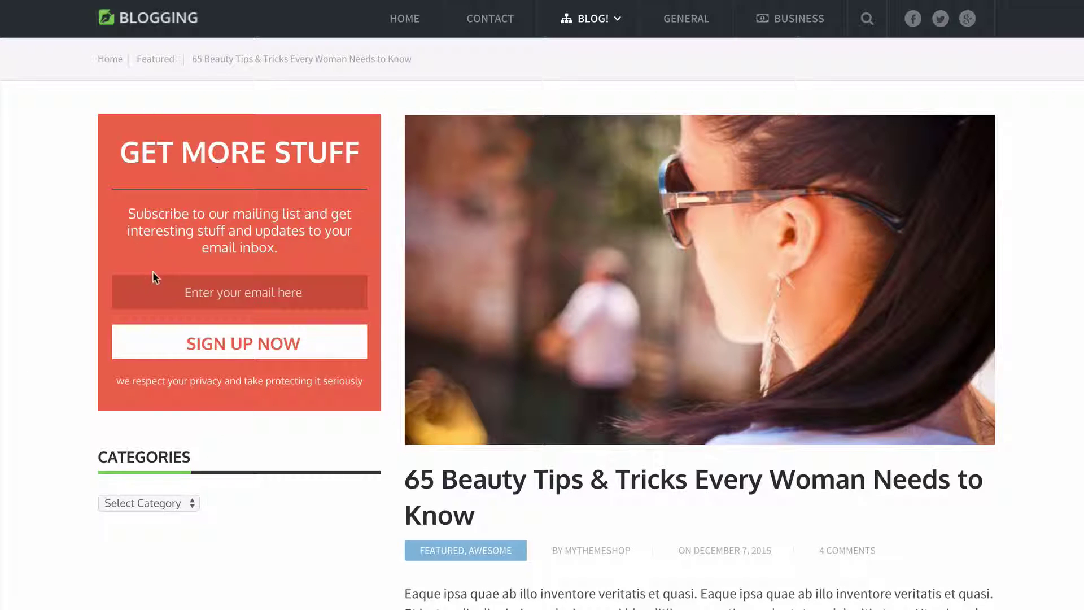
scroll(152, 276, "down", 1)
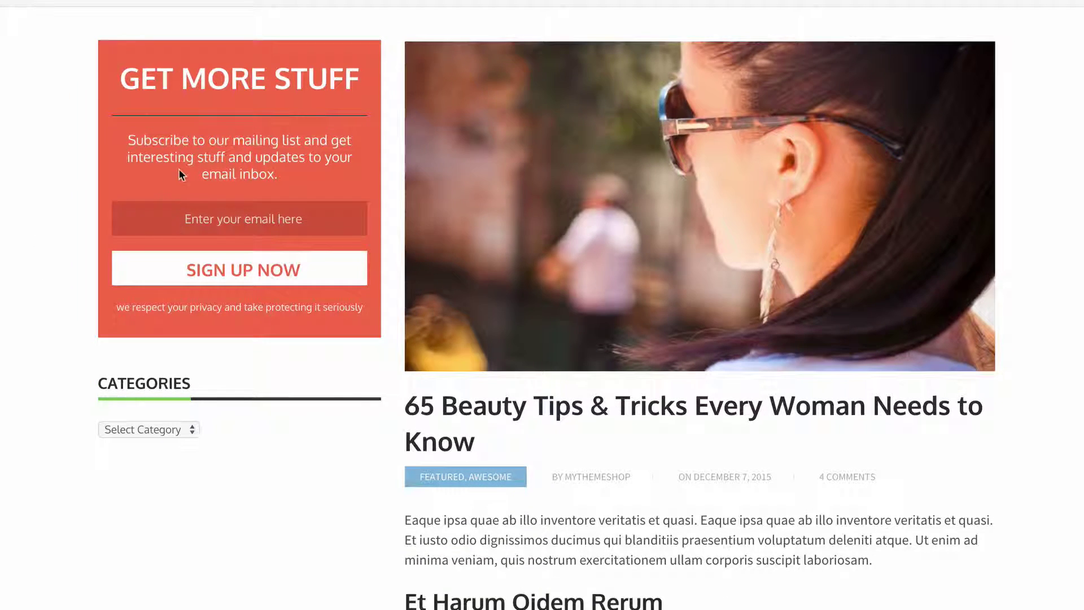
scroll(179, 169, "up", 1)
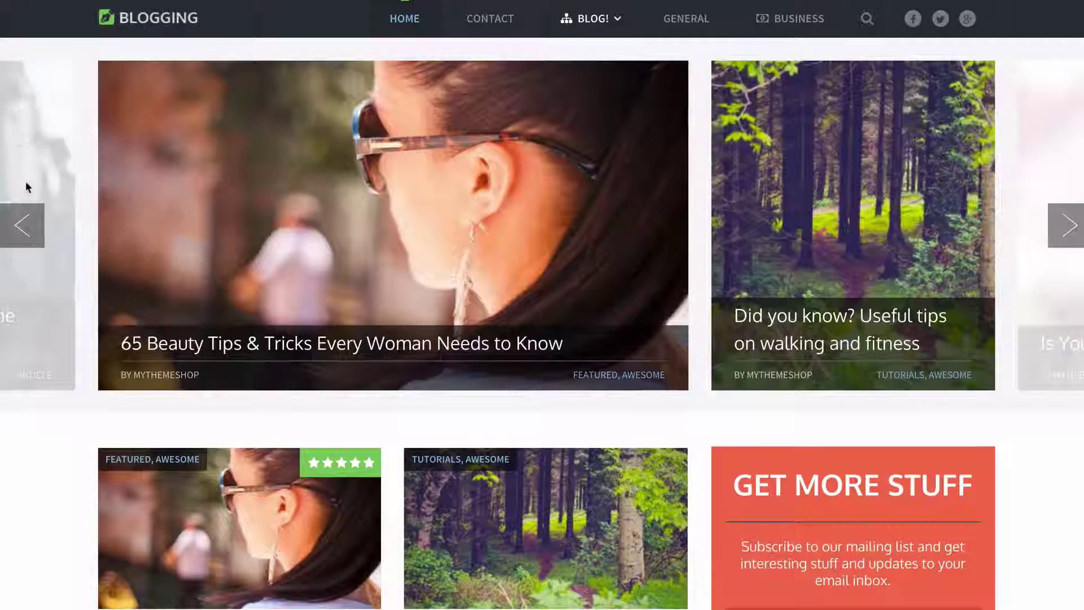
scroll(705, 508, "down", 4)
scroll(765, 314, "up", 4)
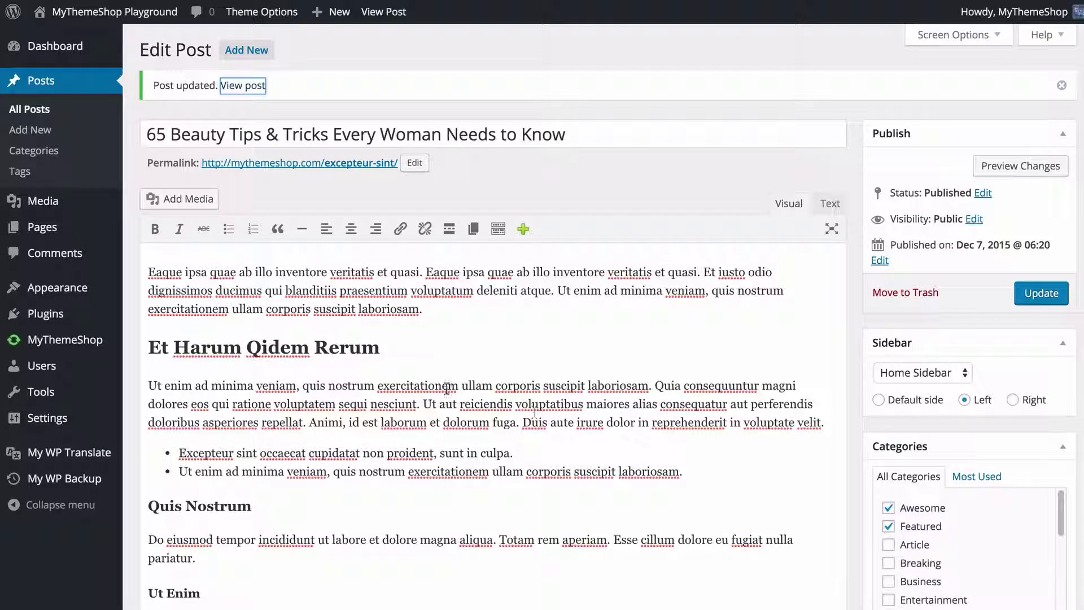
Review the Theme Options Sidebars page listing Single Sidebar and Extra Sidebar assignments
left_click(493, 189)
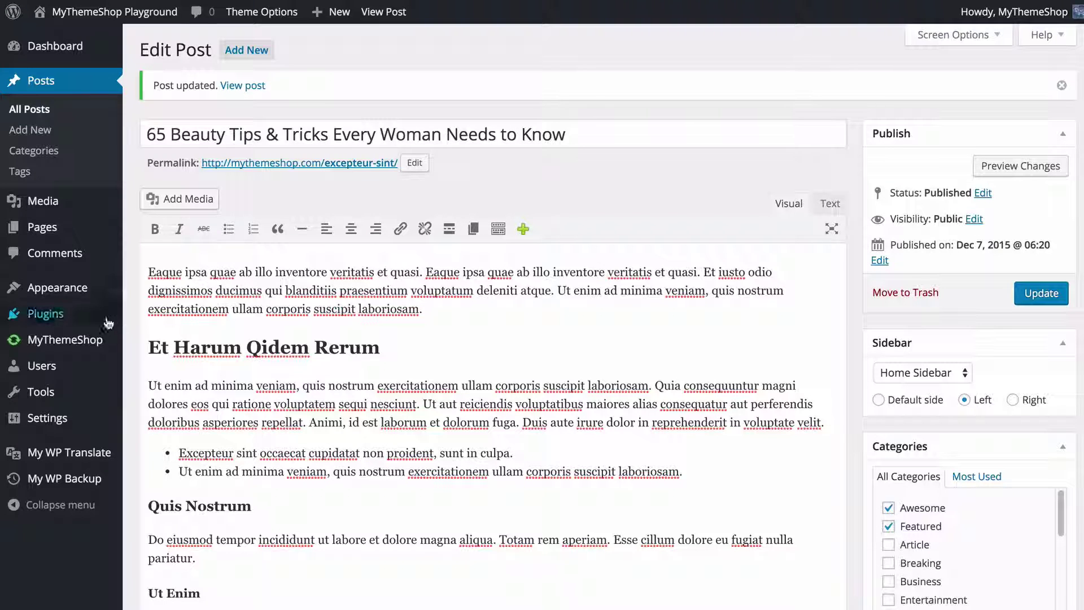
mouse_move(95, 301)
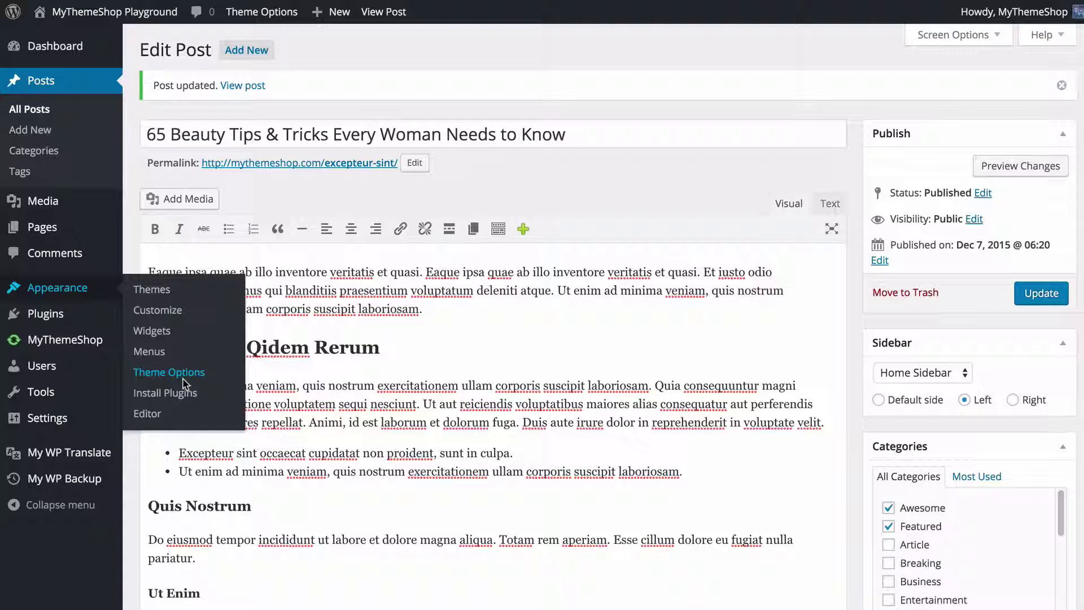
left_click(182, 378)
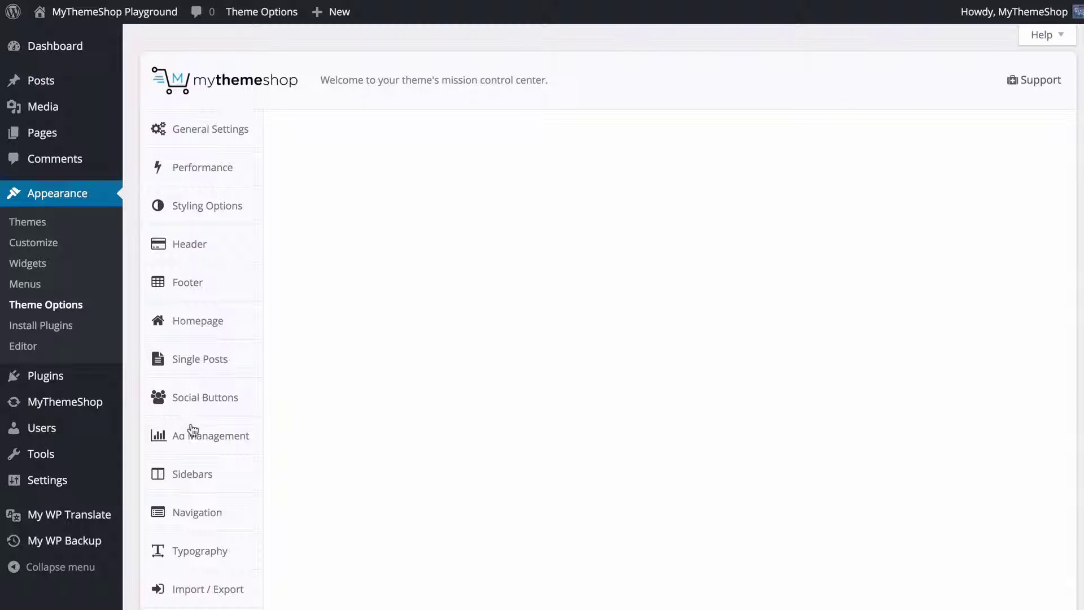
left_click(206, 474)
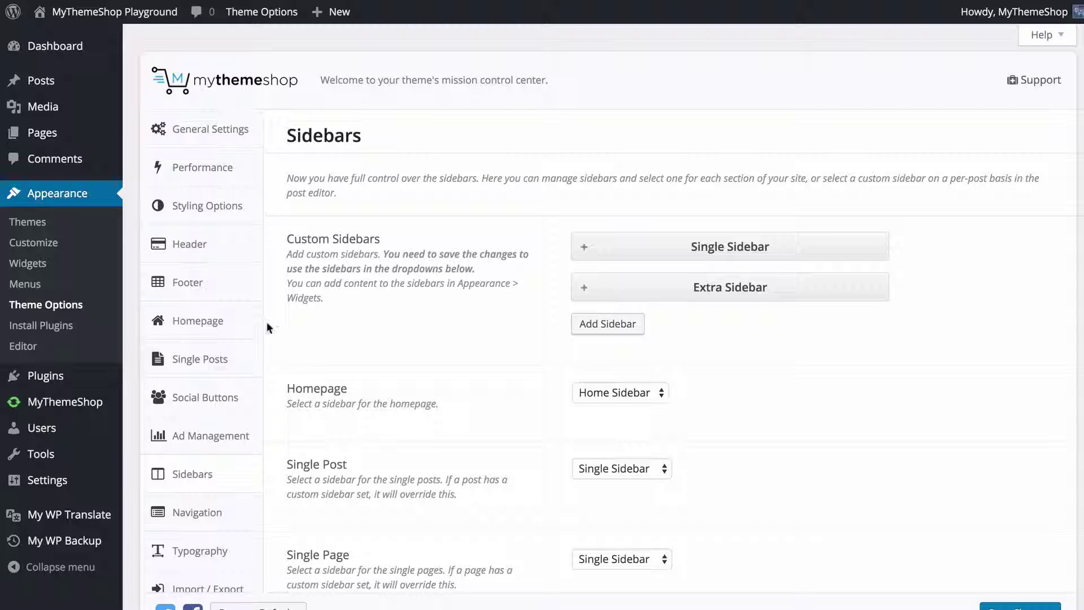
scroll(426, 249, "down", 13)
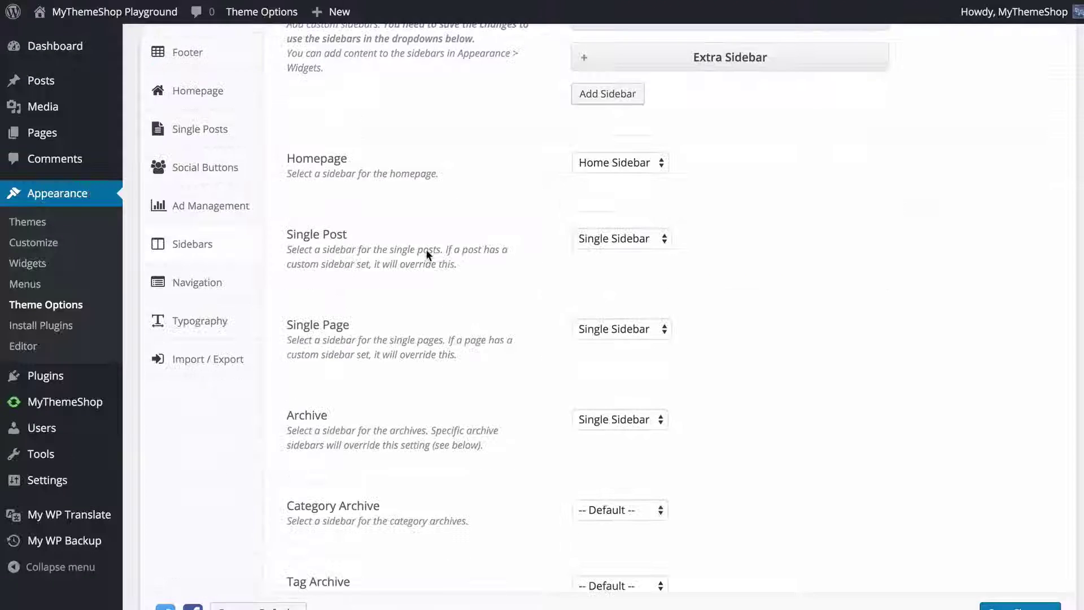
scroll(459, 198, "up", 15)
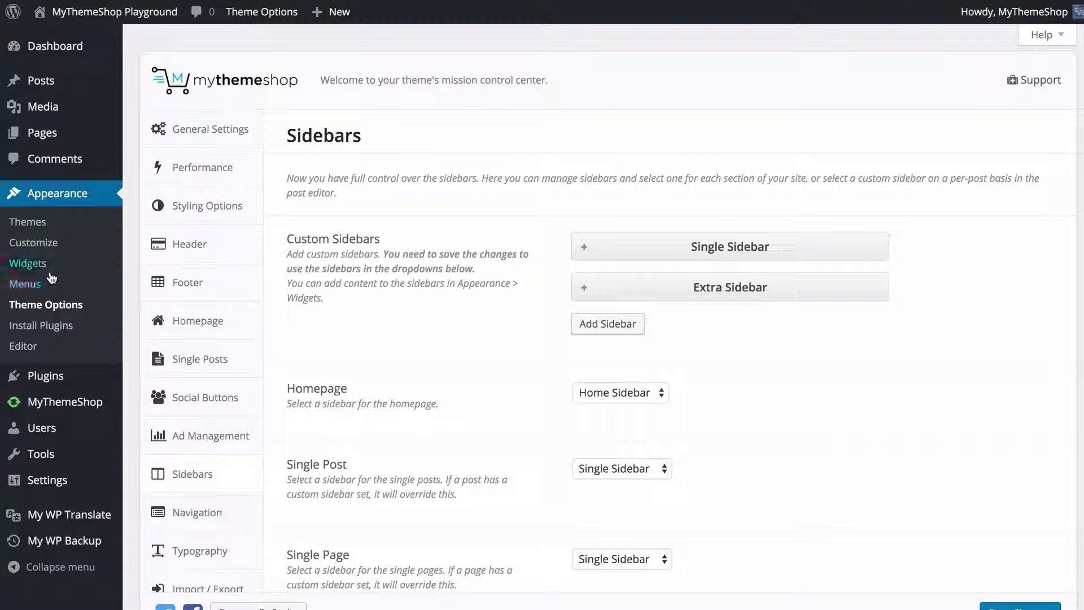
Go to Appearance > Widgets to see the Sidebar, Home, Single and Extra widget areas
left_click(99, 269)
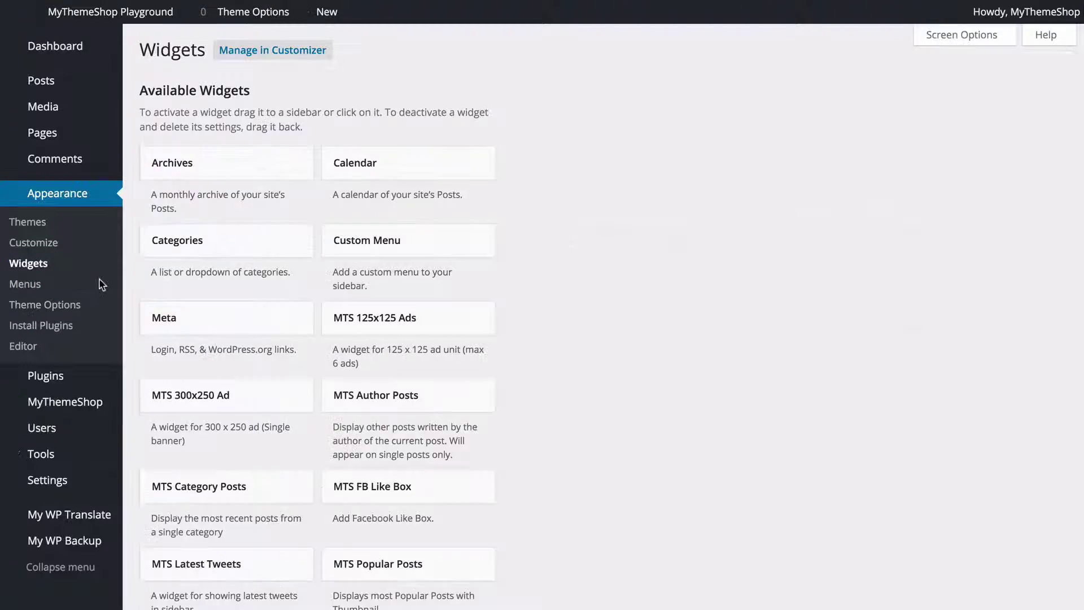